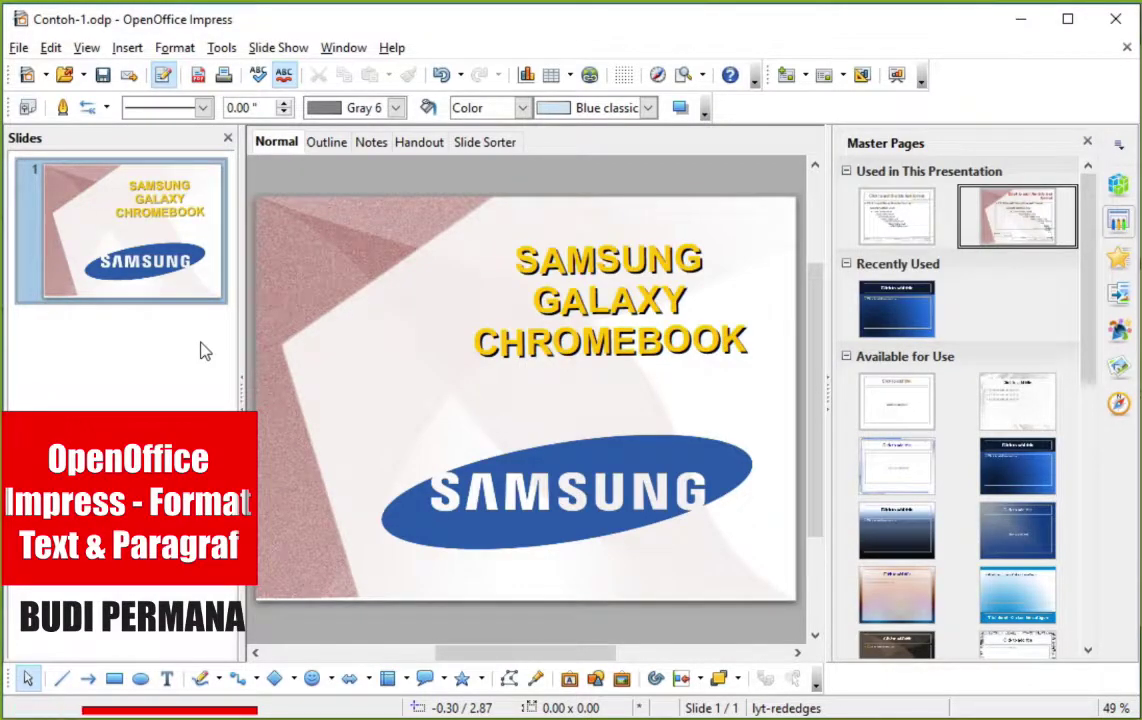
# Insert slide 2 using the Title, Content layout from the Slide button's dropdown.
pyautogui.click(805, 76)
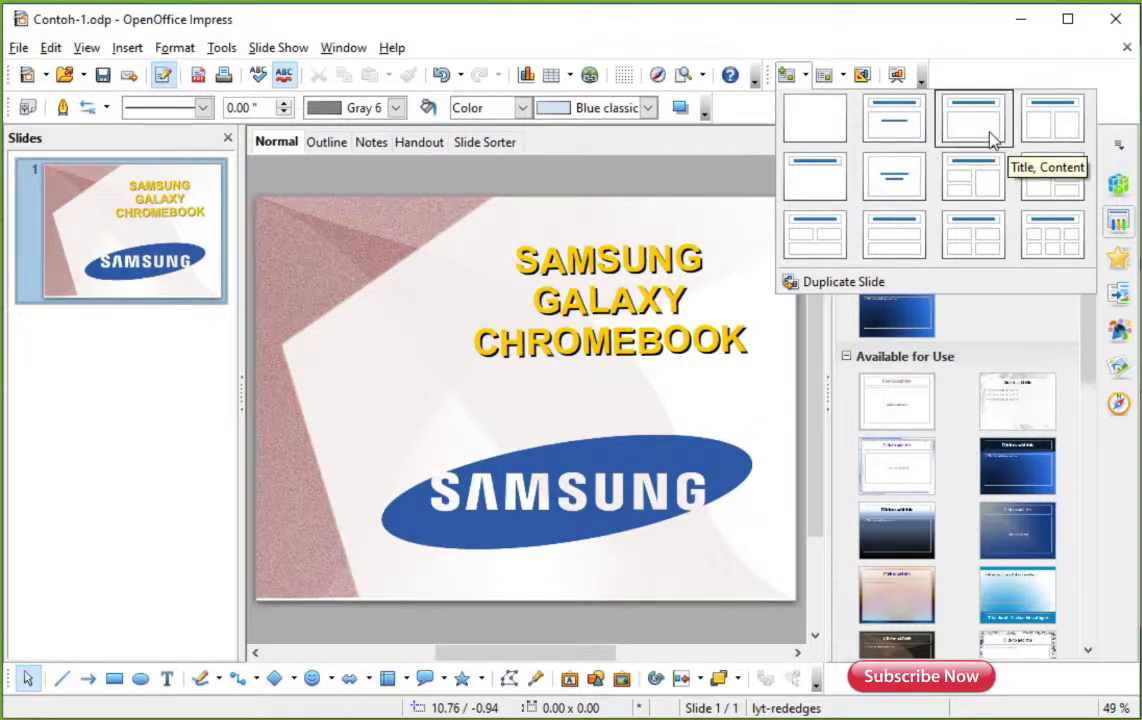
pyautogui.click(987, 140)
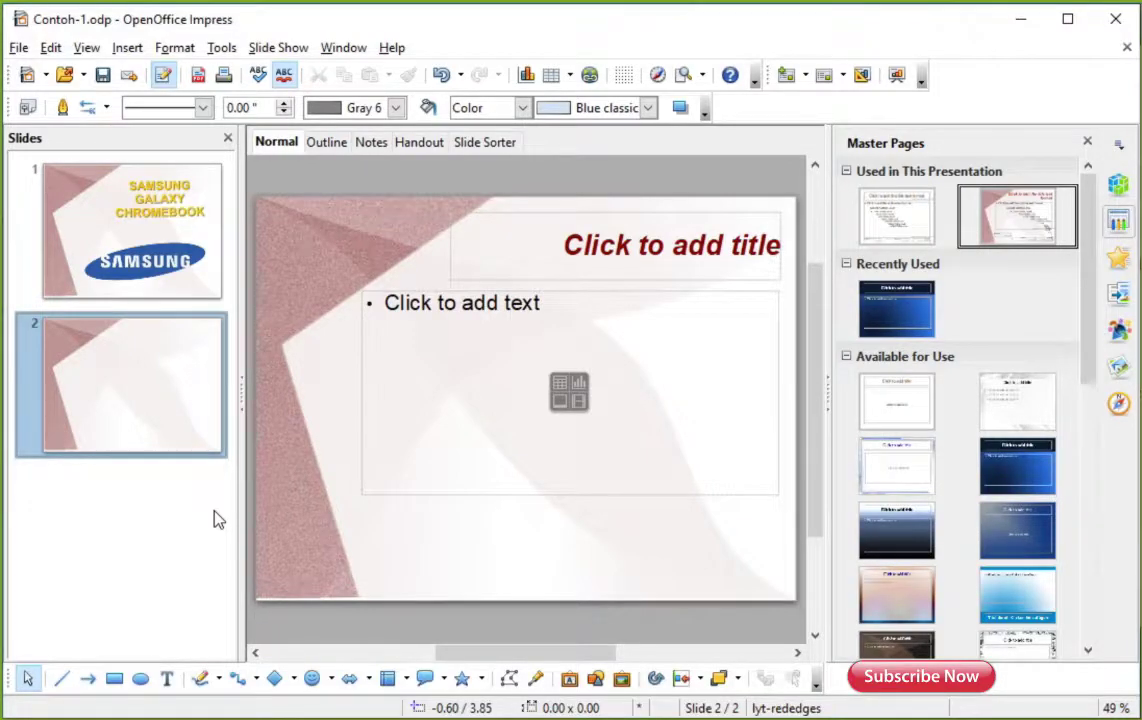
pyautogui.moveTo(199, 449)
# Copy the two CES 2020 paragraphs from the Materi Impress notes, then return to slide 2's content box.
pyautogui.hotkey('alt', 'Tab')
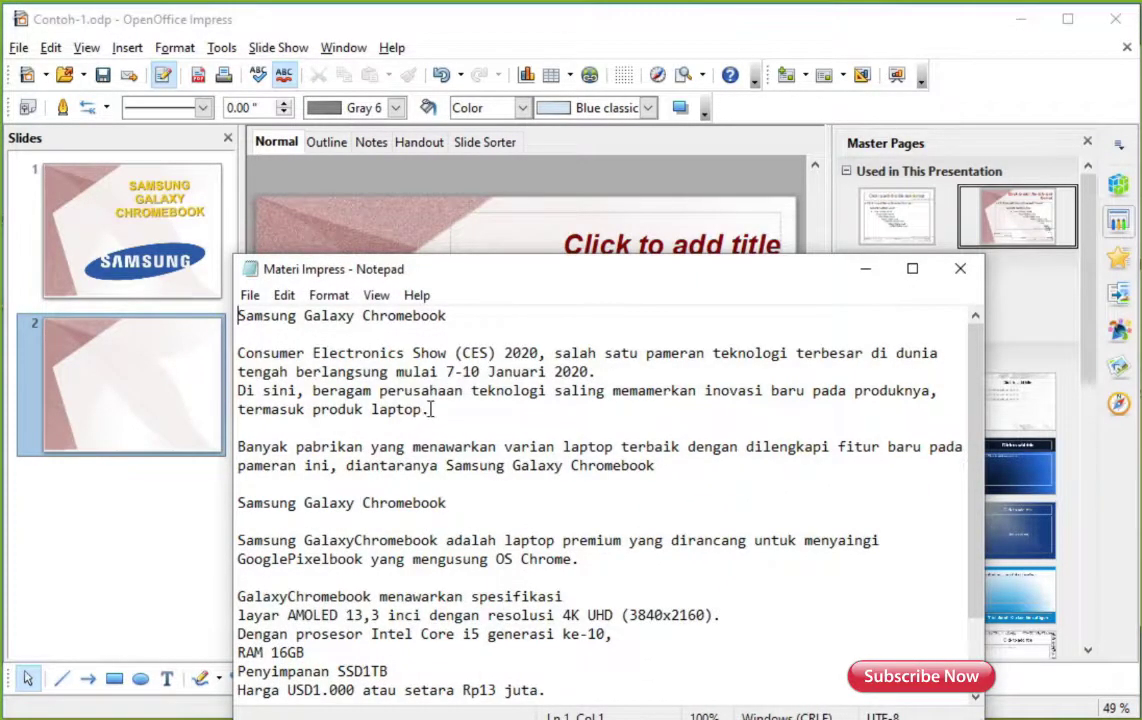
pyautogui.moveTo(432, 409); pyautogui.dragTo(272, 354)
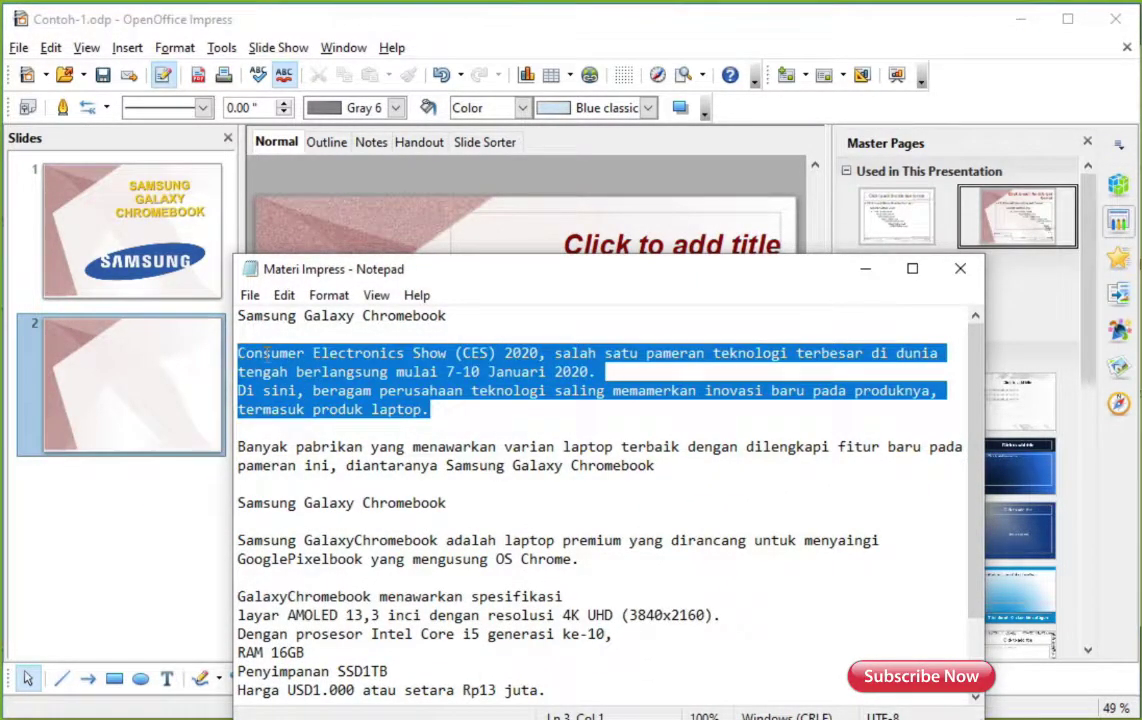
pyautogui.click(152, 378)
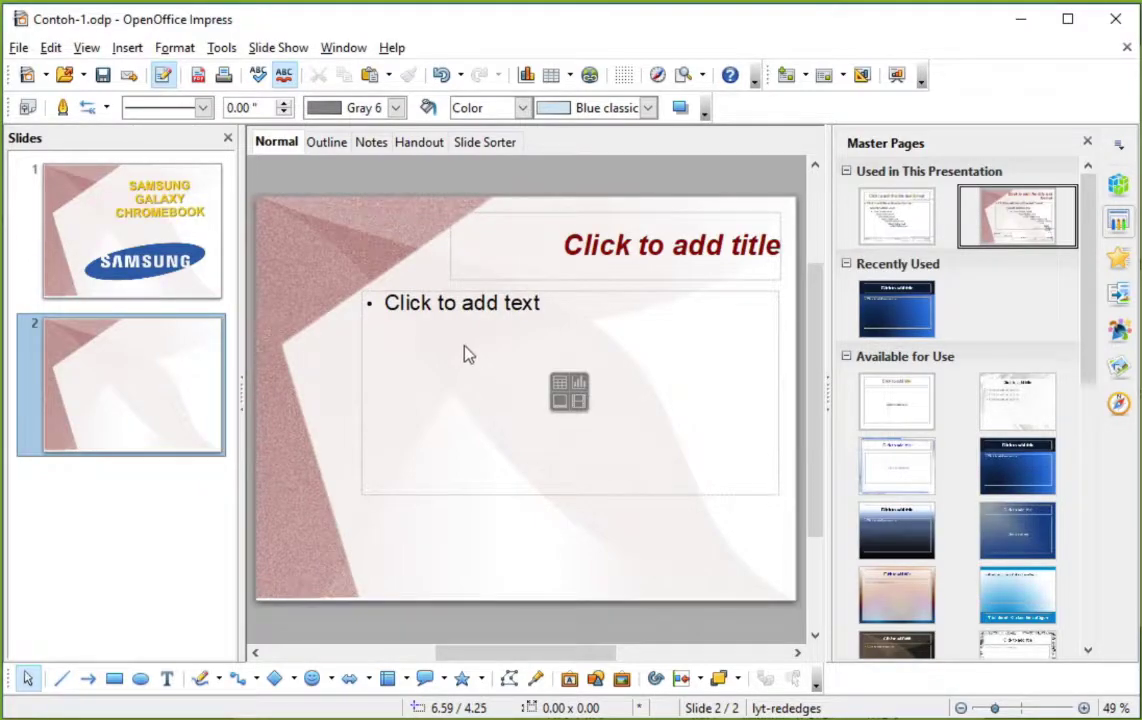
pyautogui.click(442, 309)
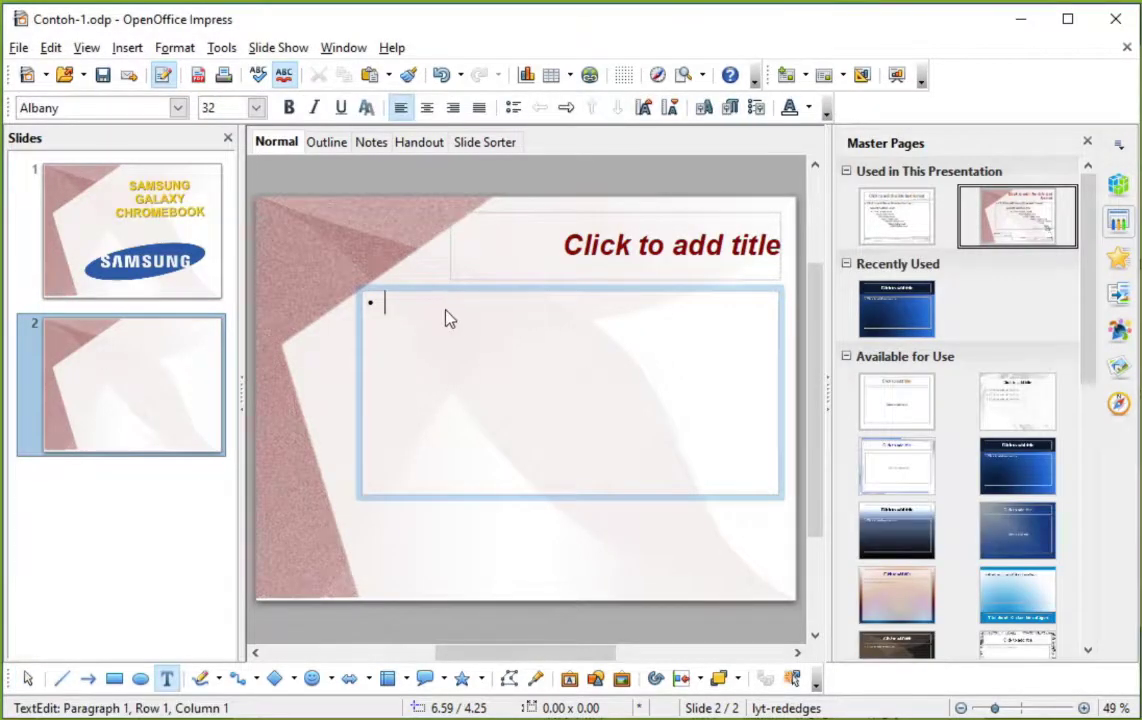
# Paste the two CES 2020 paragraphs into slide 2's content box and switch their bullets off.
pyautogui.write('Consumer Electronics Show (CES) 2020, salah satu pameran teknologi terbesar di dunia tengah berlangsung mulai 7-10 Januari 2020. Di sini, beragam perusahaan teknologi saling memamerkan inovasi baru pada produknya, termasuk produk laptop.')
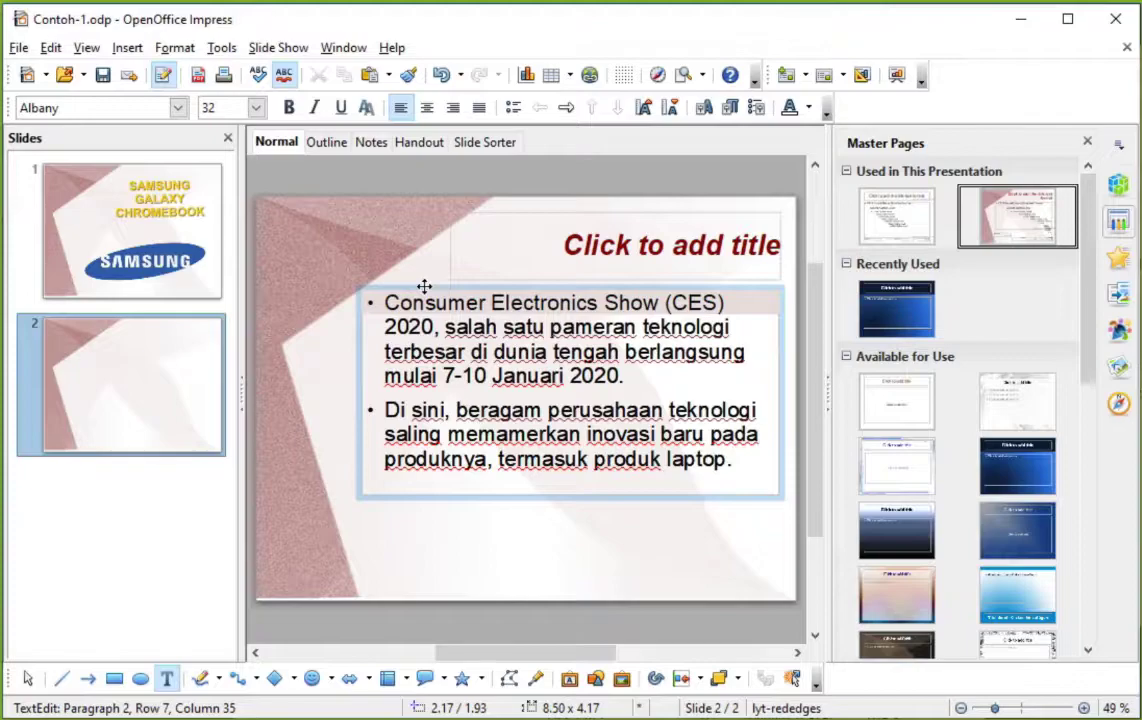
pyautogui.moveTo(424, 287); pyautogui.dragTo(448, 311)
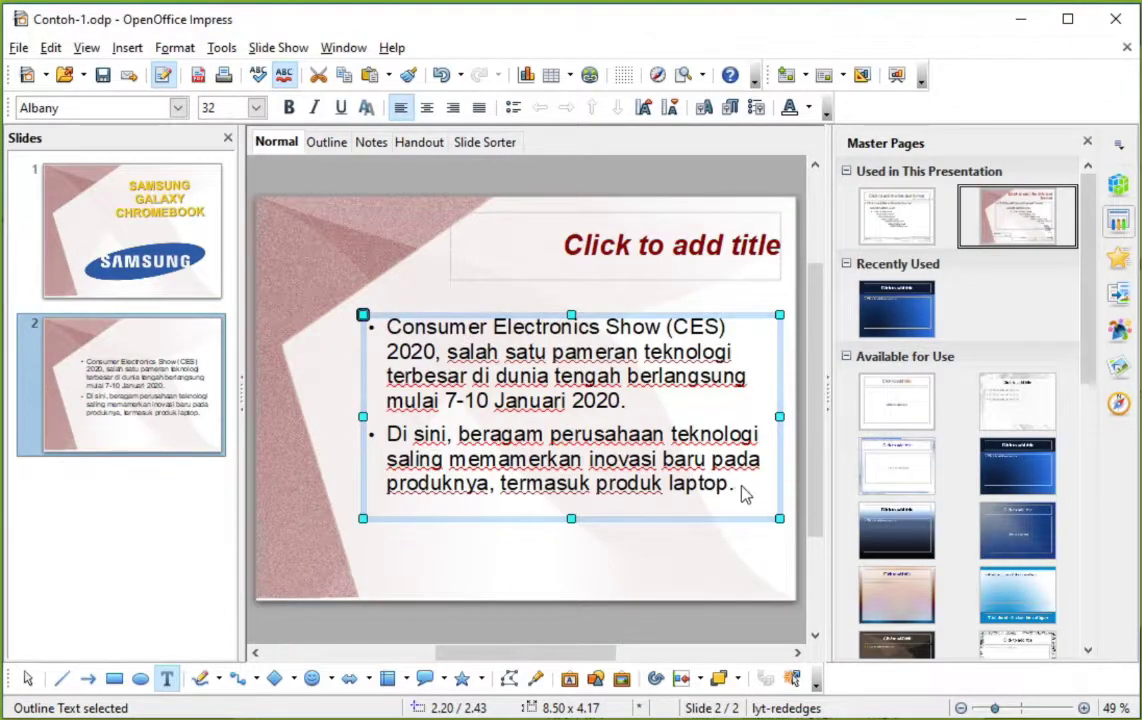
pyautogui.moveTo(733, 489); pyautogui.dragTo(322, 293)
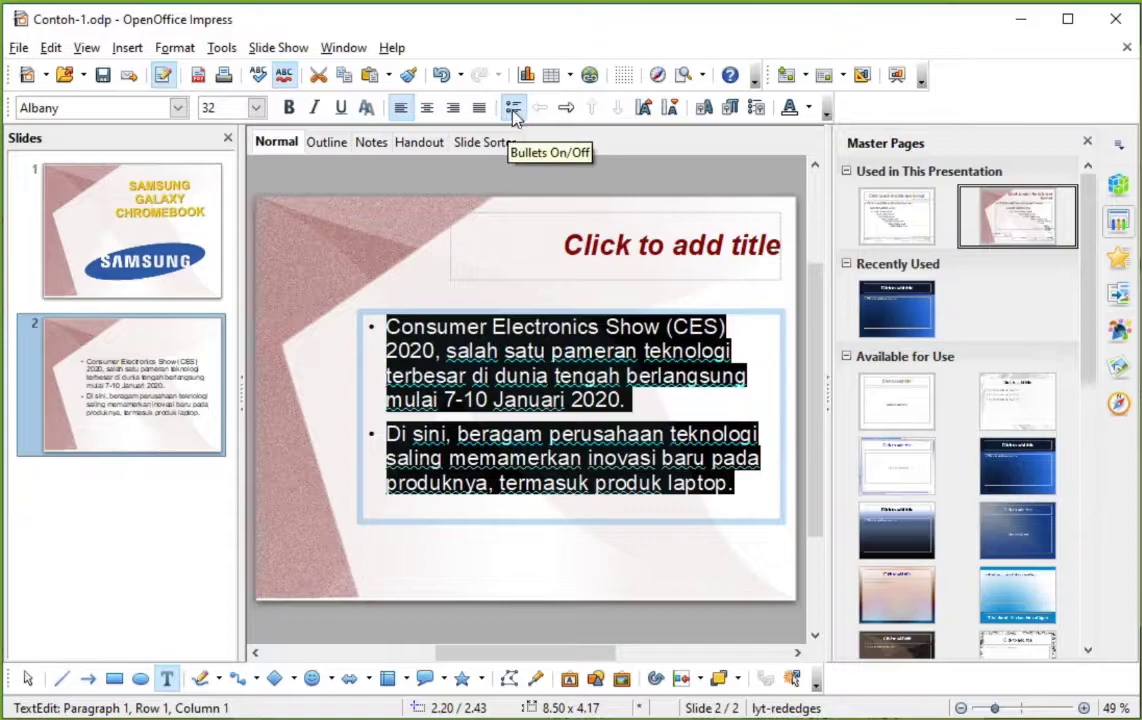
pyautogui.click(515, 112)
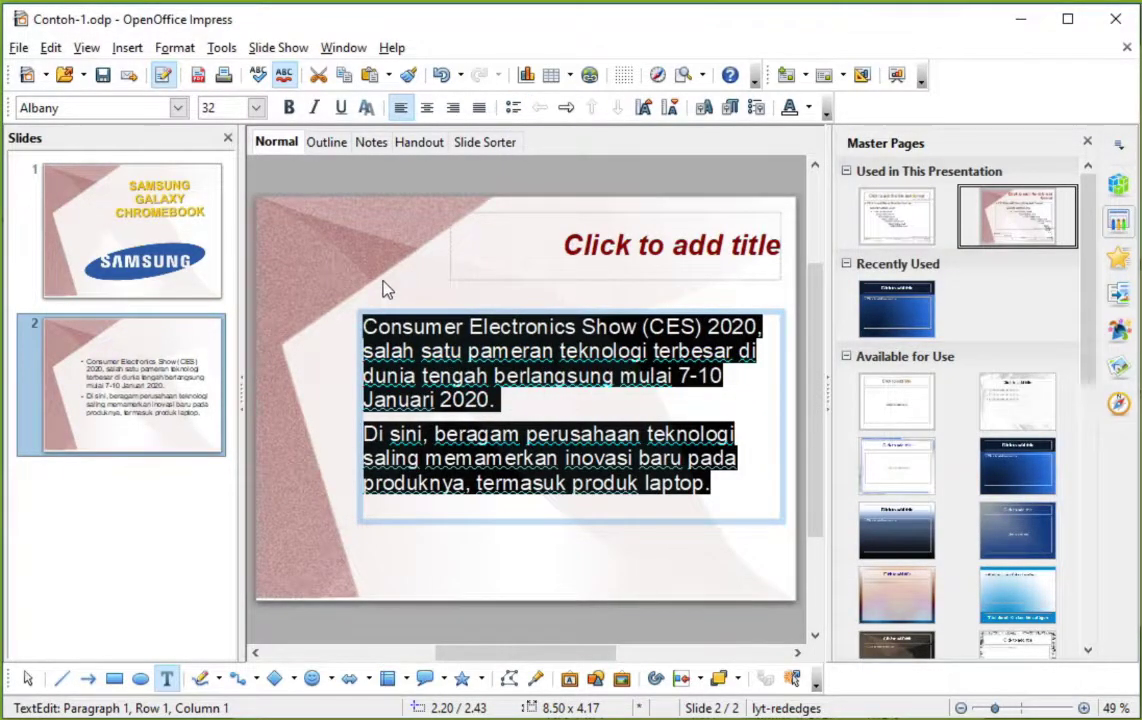
pyautogui.click(478, 303)
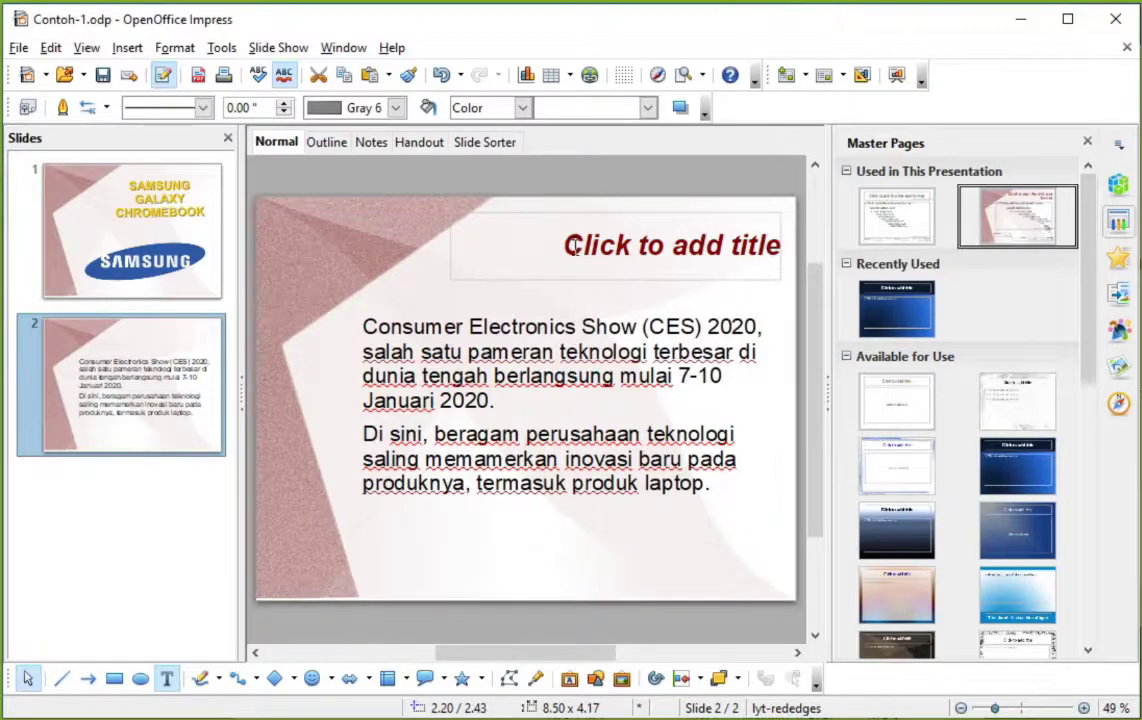
pyautogui.click(602, 255)
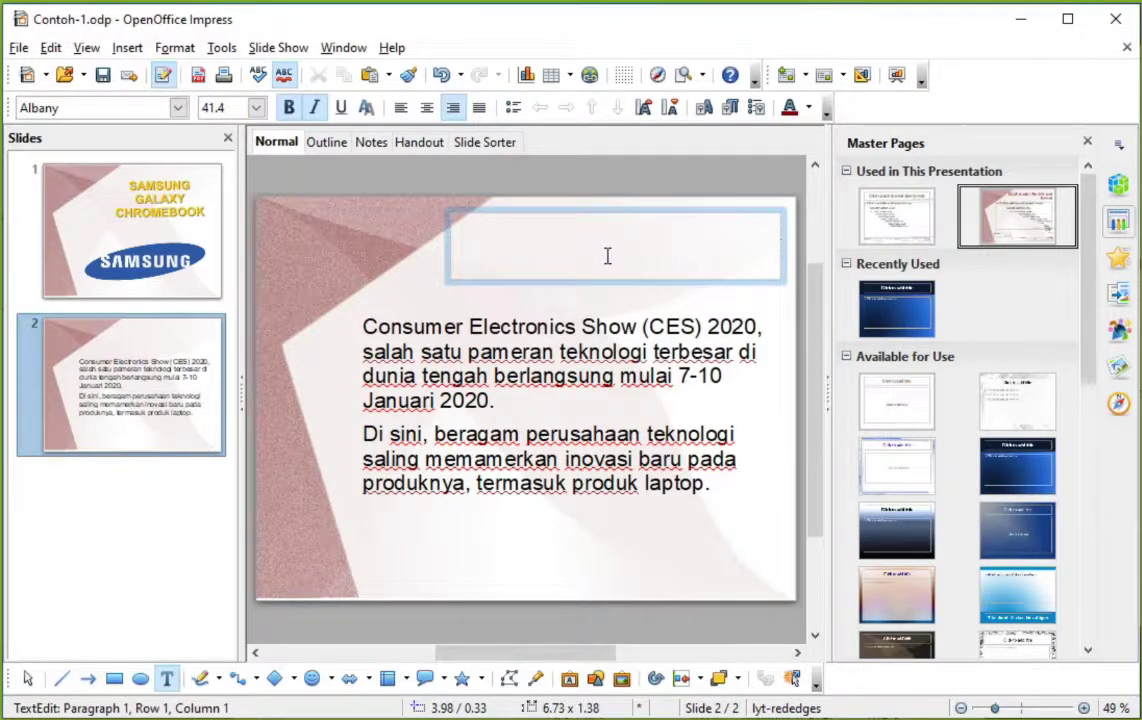
# Enter 'Deskripsi Produk' as slide 2's title.
pyautogui.write('De')
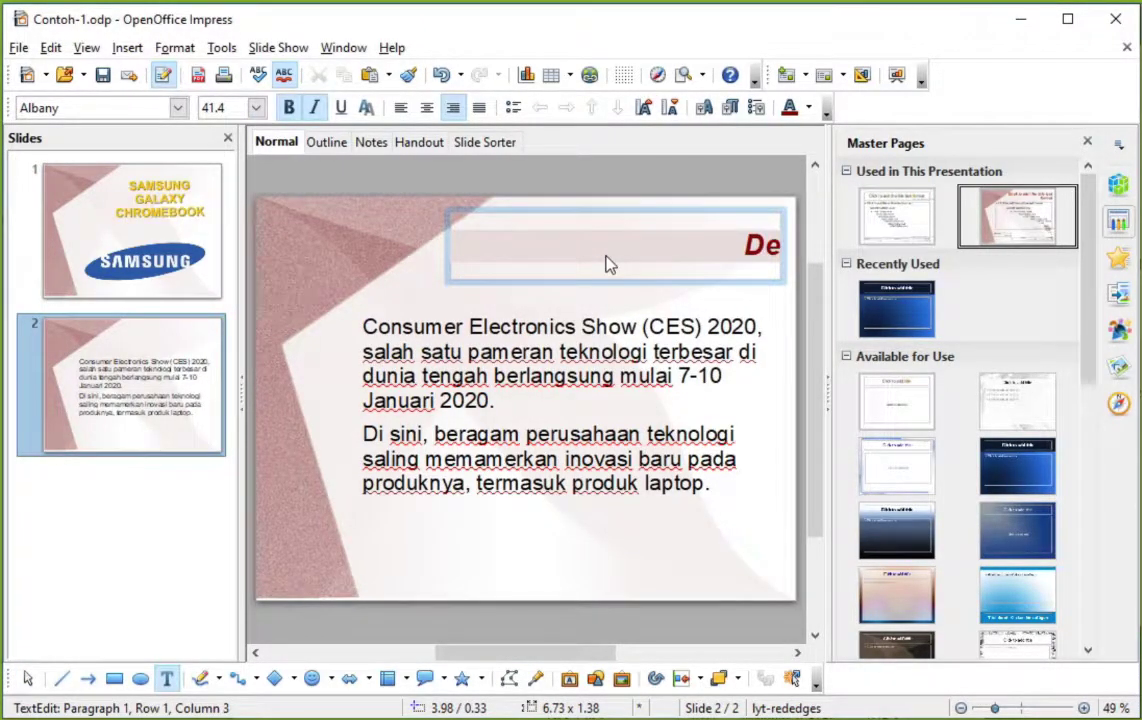
pyautogui.write('skripsi Pr')
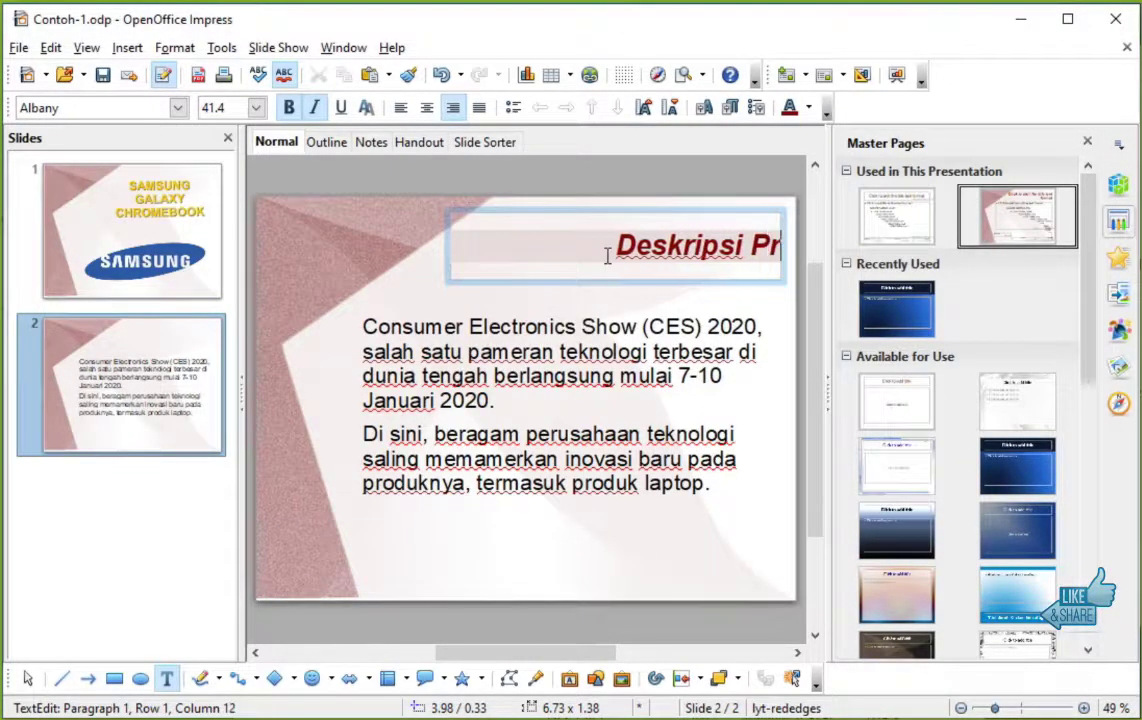
pyautogui.write('o')
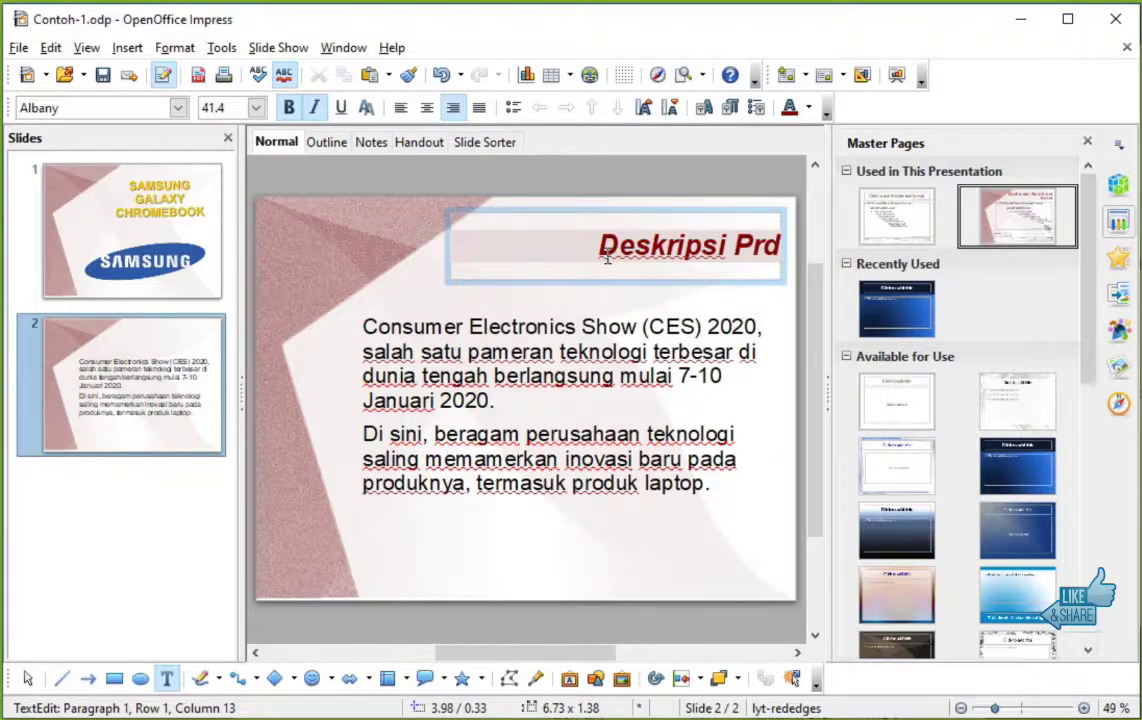
pyautogui.write('duk')
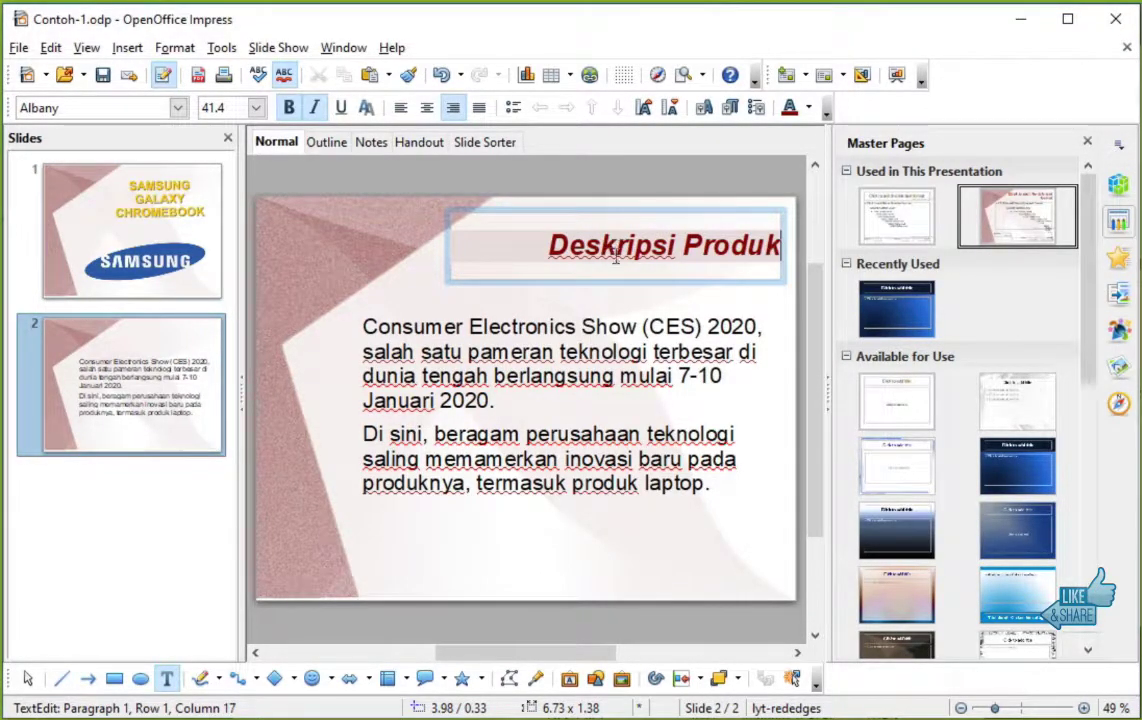
pyautogui.moveTo(641, 257); pyautogui.dragTo(782, 246)
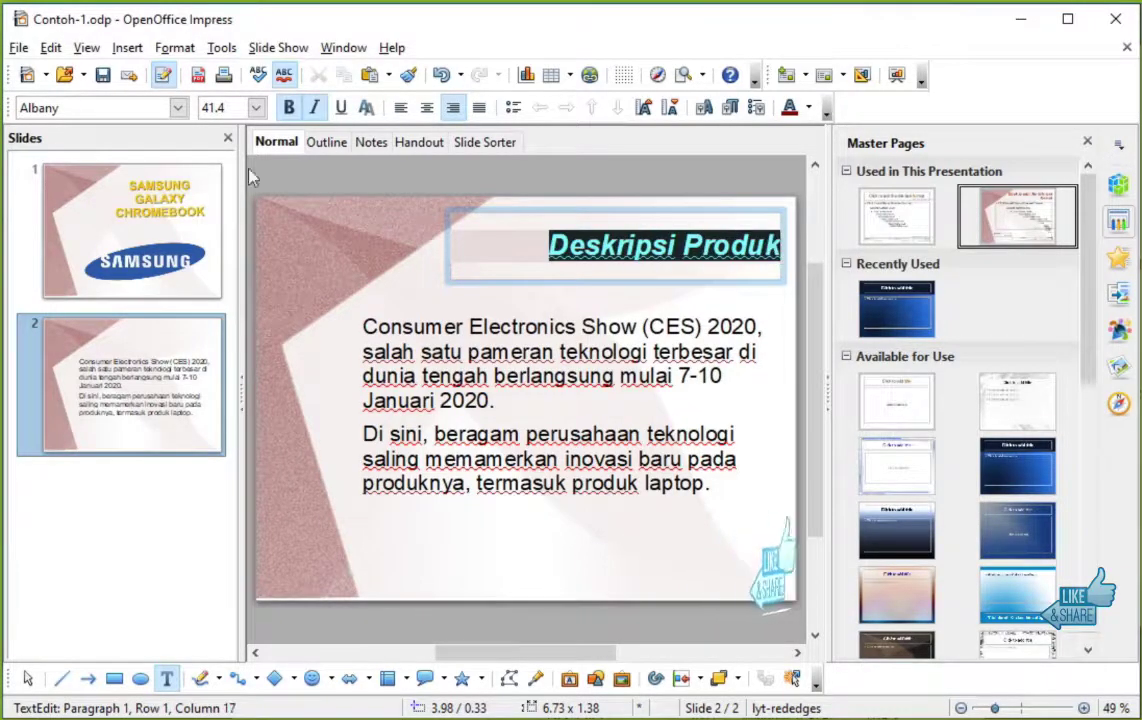
pyautogui.click(316, 248)
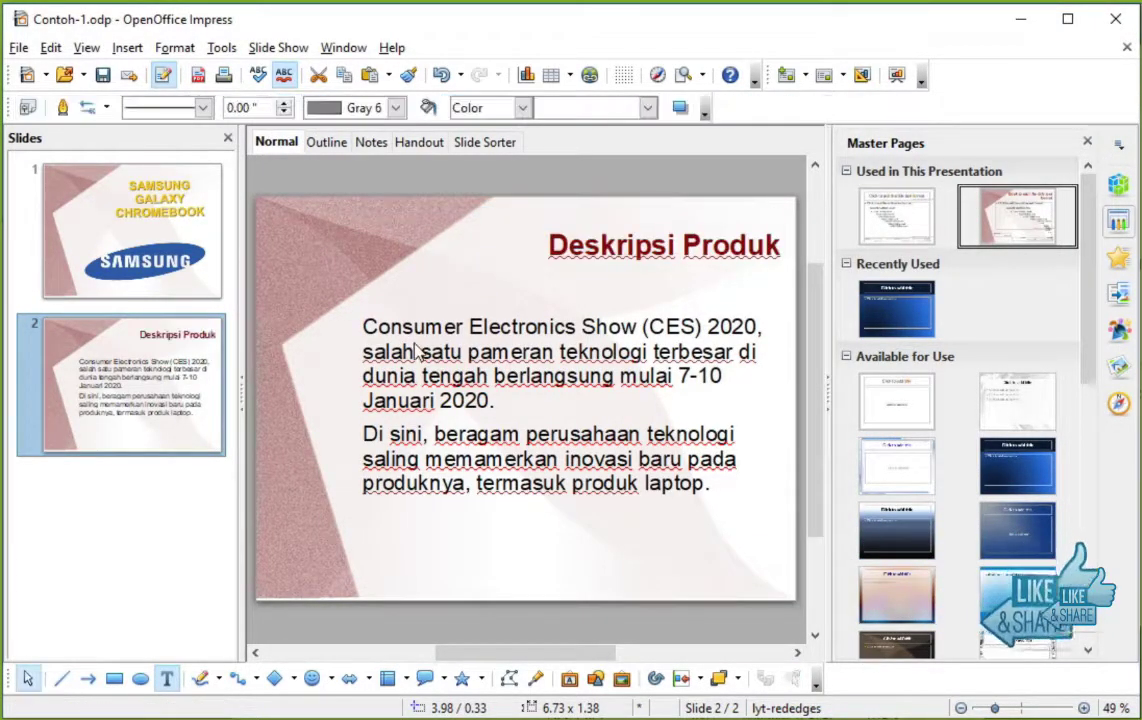
# Turn off AutoSpellcheck and widen the description box leftward to 9.10 x 4.17.
pyautogui.click(473, 400)
pyautogui.press('Escape')
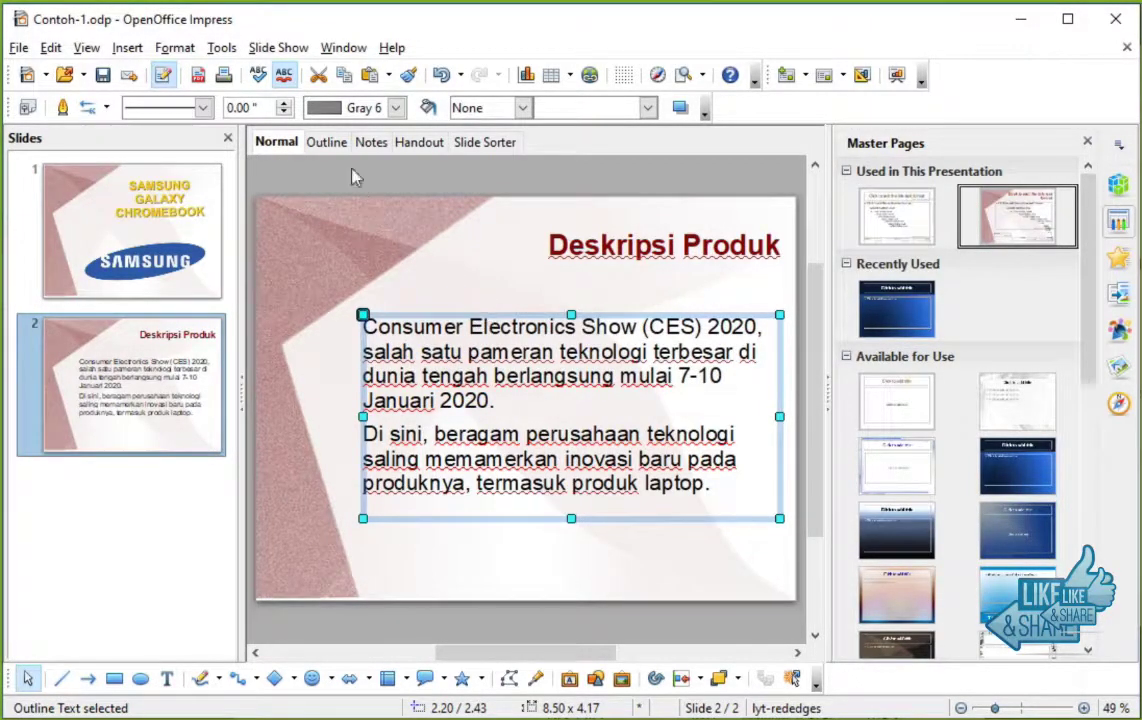
pyautogui.click(286, 82)
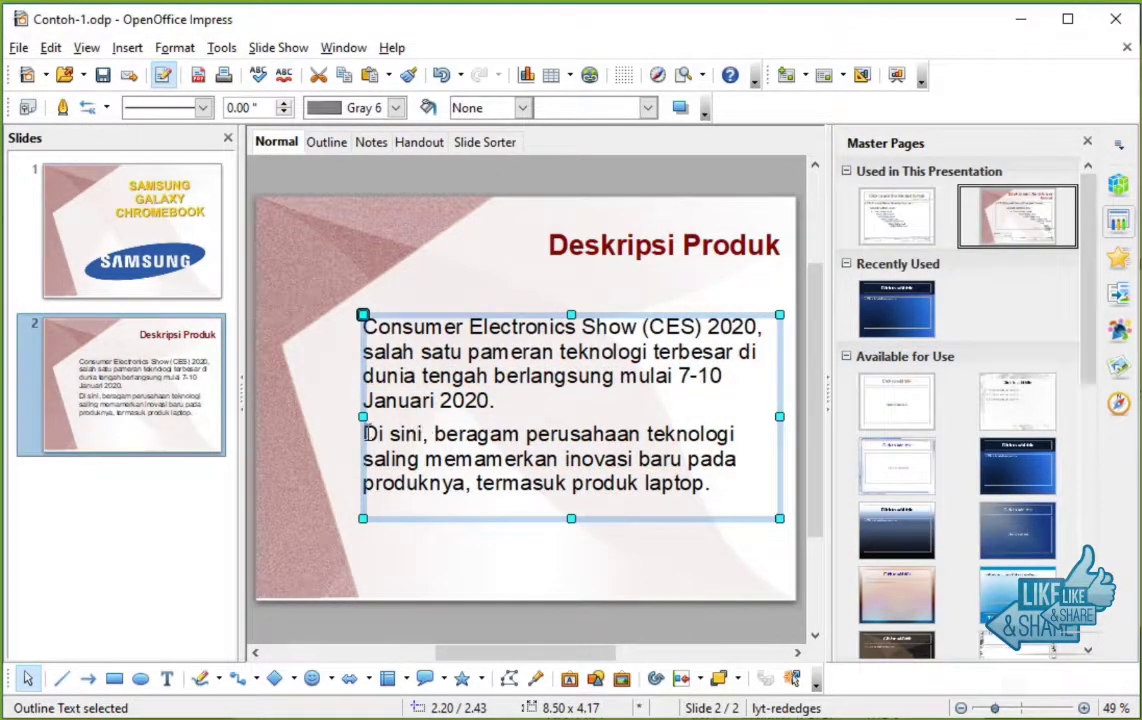
pyautogui.moveTo(344, 418); pyautogui.dragTo(314, 418)
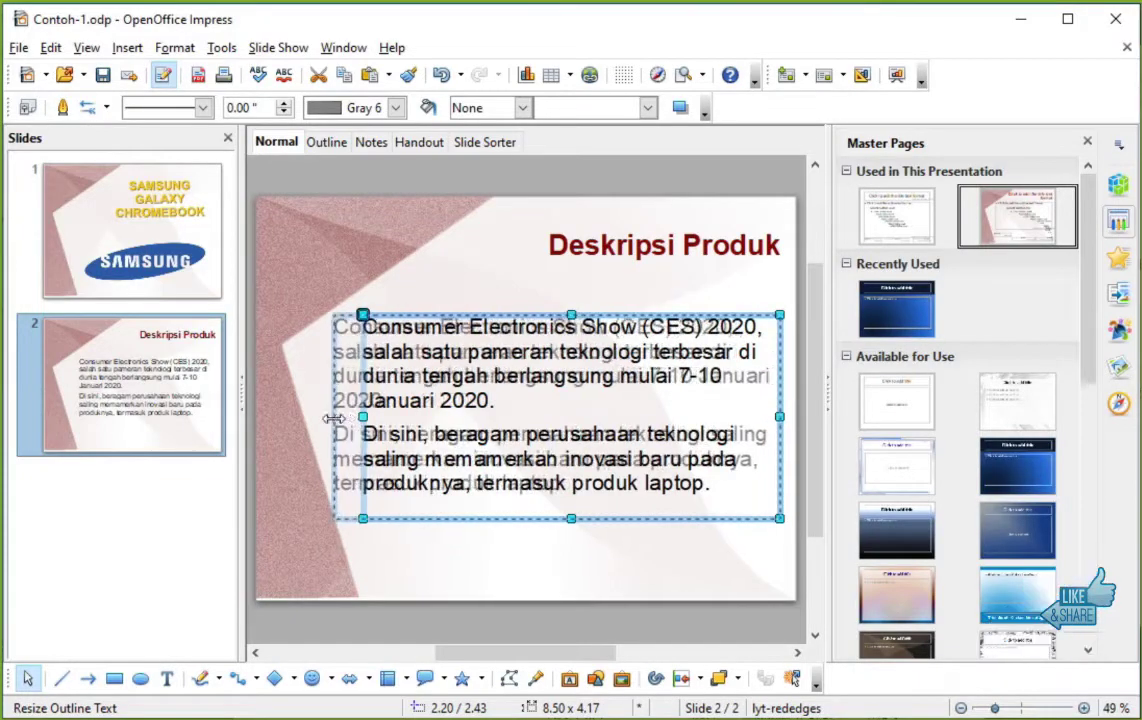
pyautogui.click(1118, 150)
pyautogui.click(1130, 176)
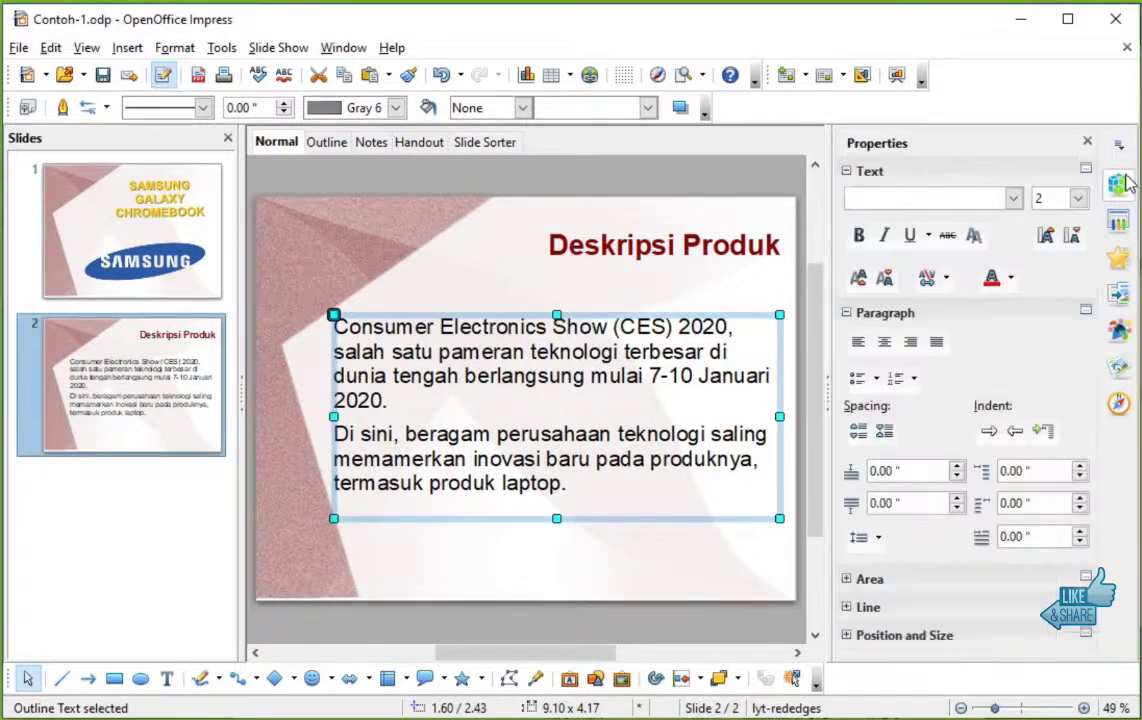
# Expand the sidebar's Paragraph section and select the description box as an object.
pyautogui.click(847, 173)
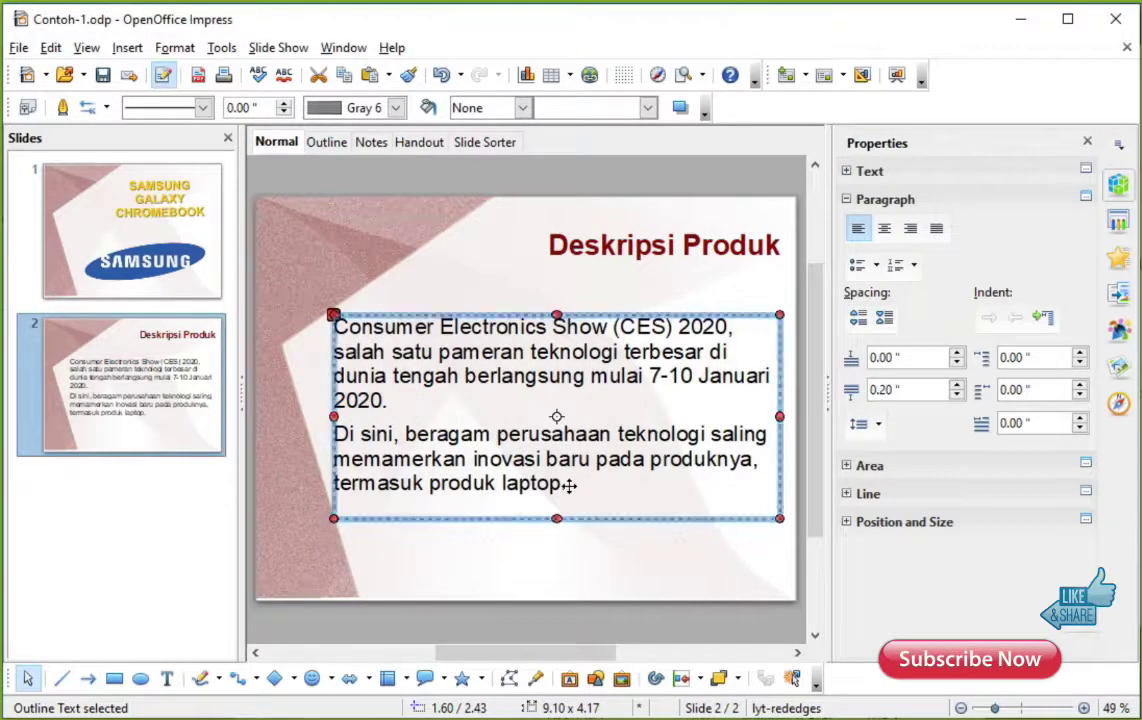
pyautogui.click(566, 484)
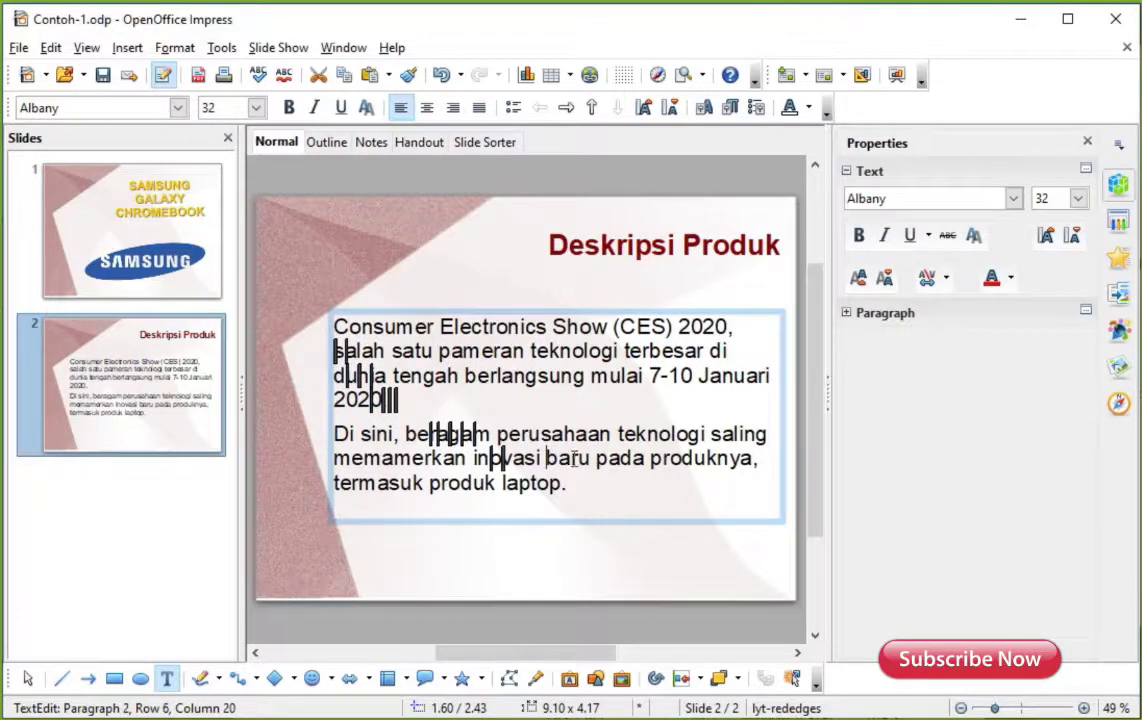
pyautogui.click(847, 313)
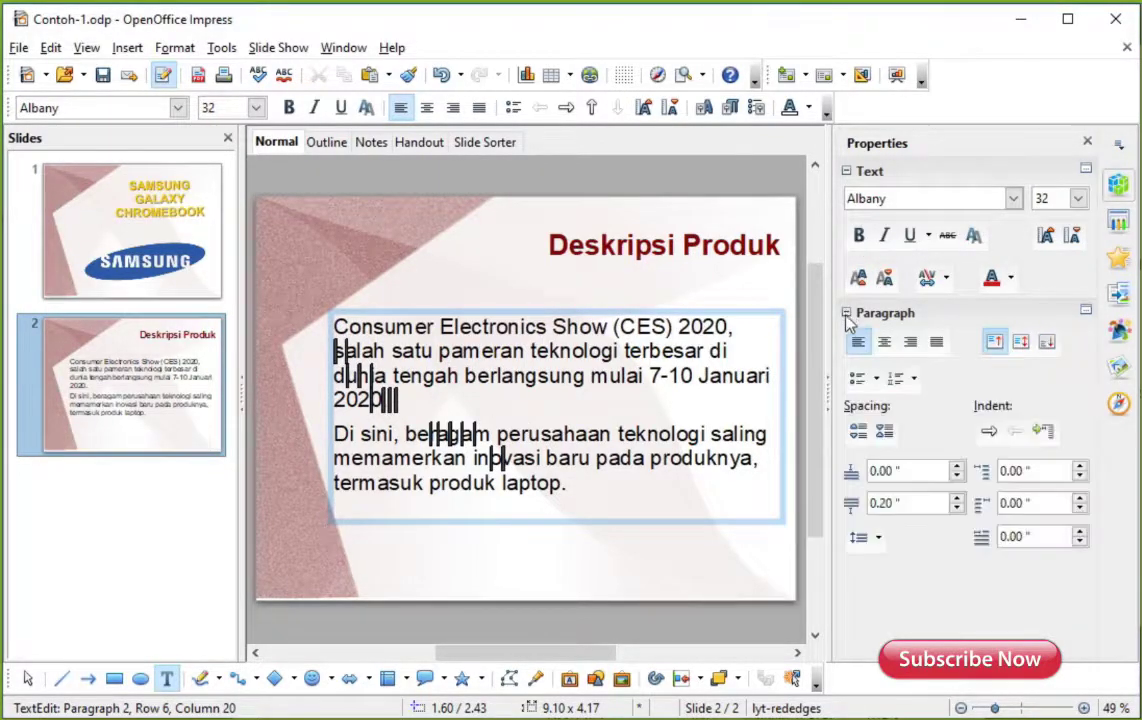
pyautogui.click(561, 309)
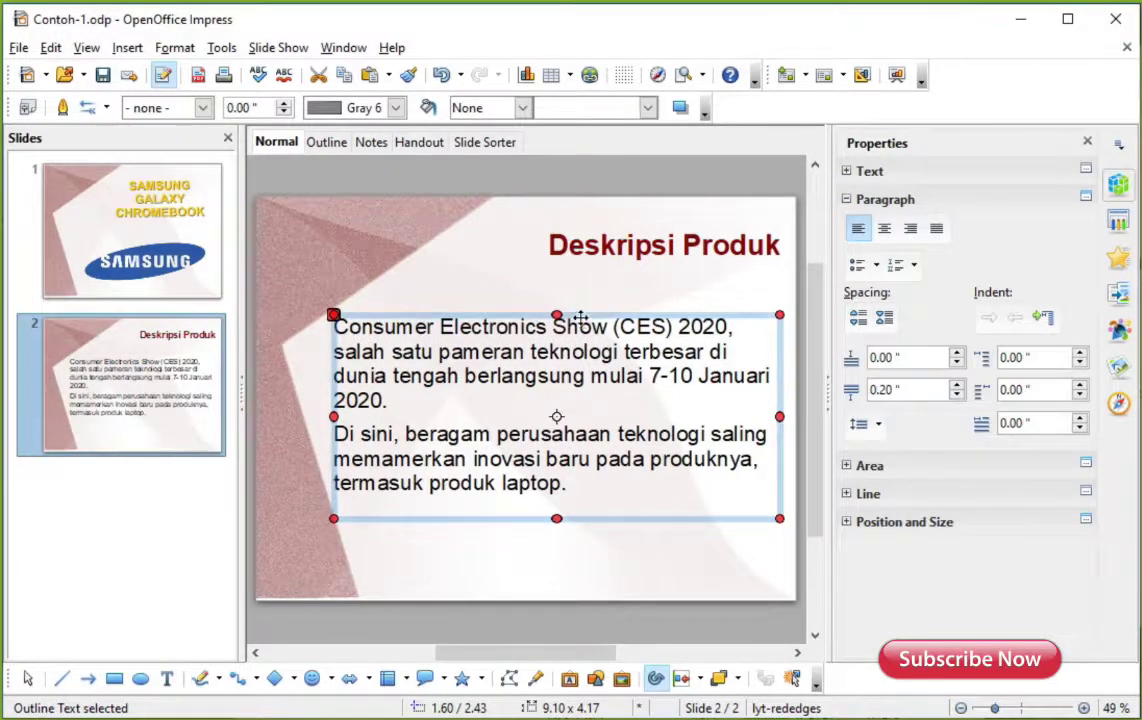
pyautogui.click(581, 318)
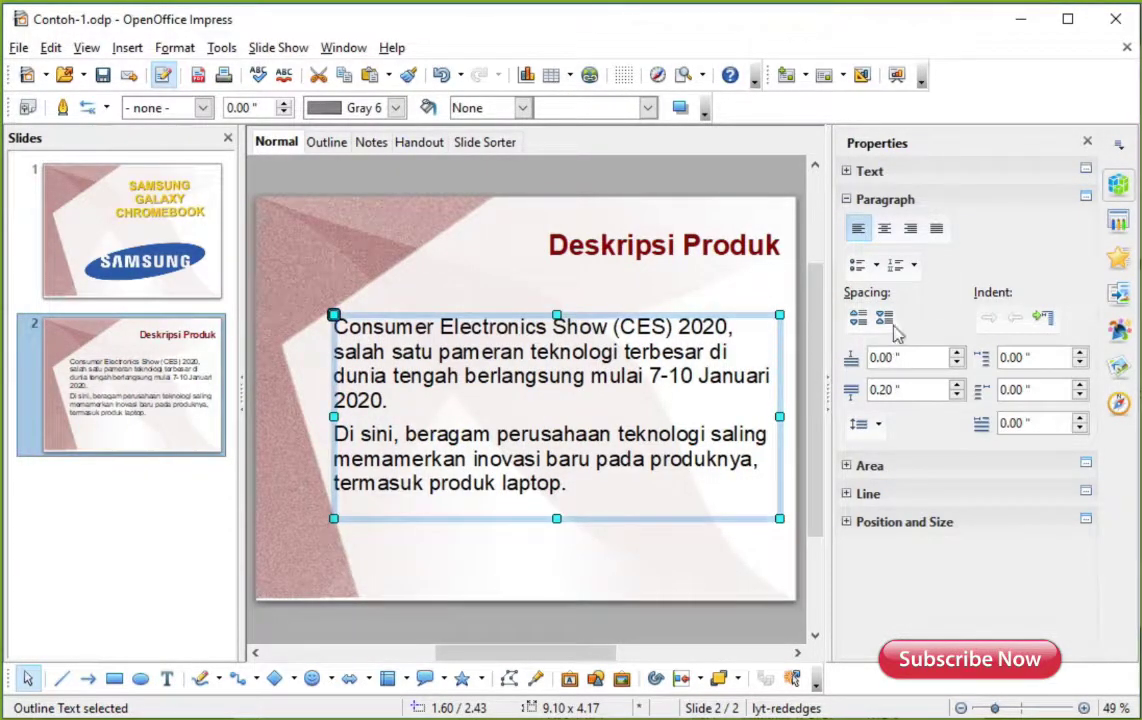
# Try centred, right and justified alignment on the description, then return it to left-aligned.
pyautogui.click(884, 230)
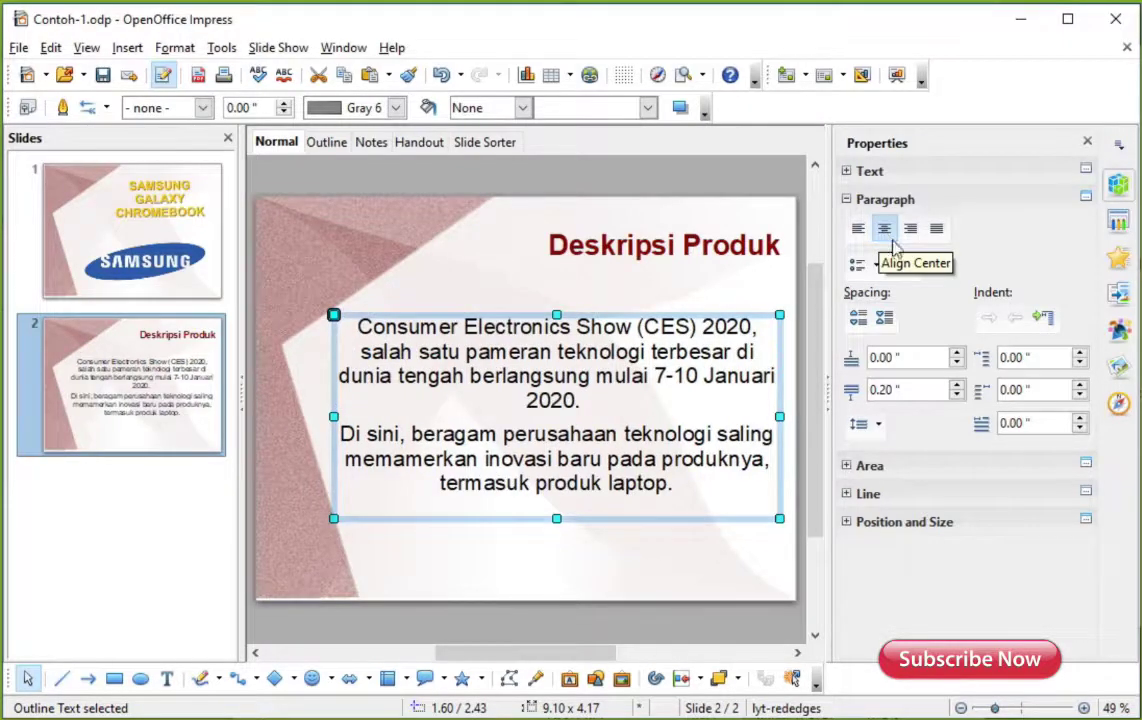
pyautogui.click(912, 231)
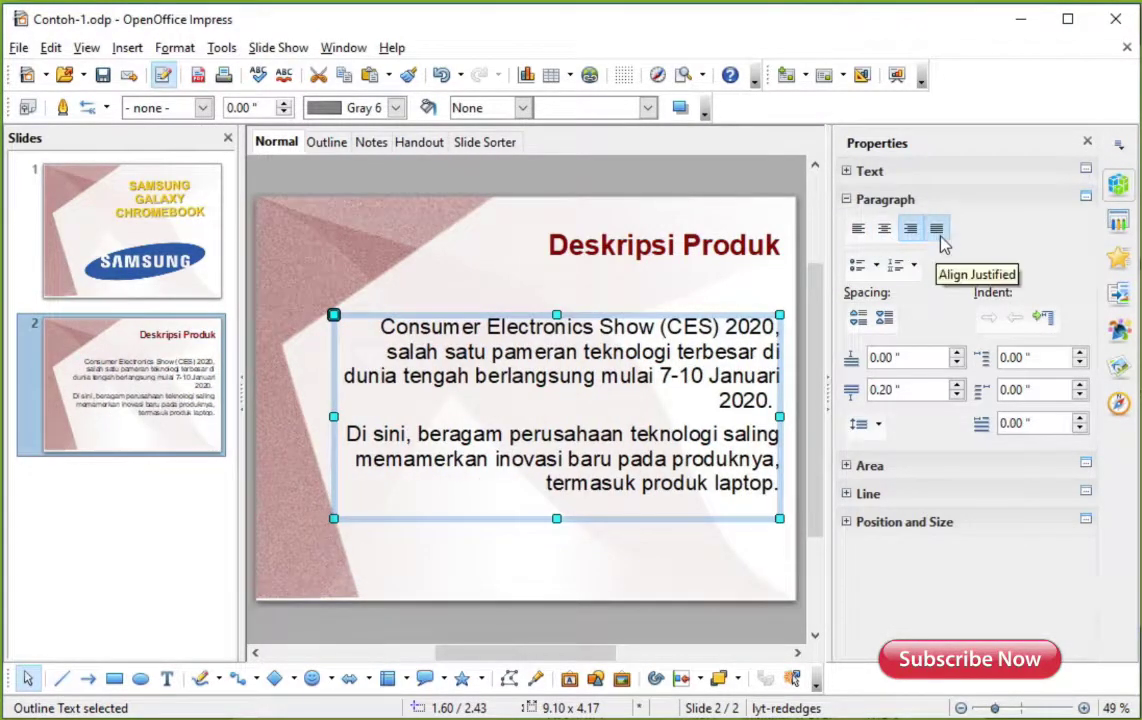
pyautogui.click(938, 233)
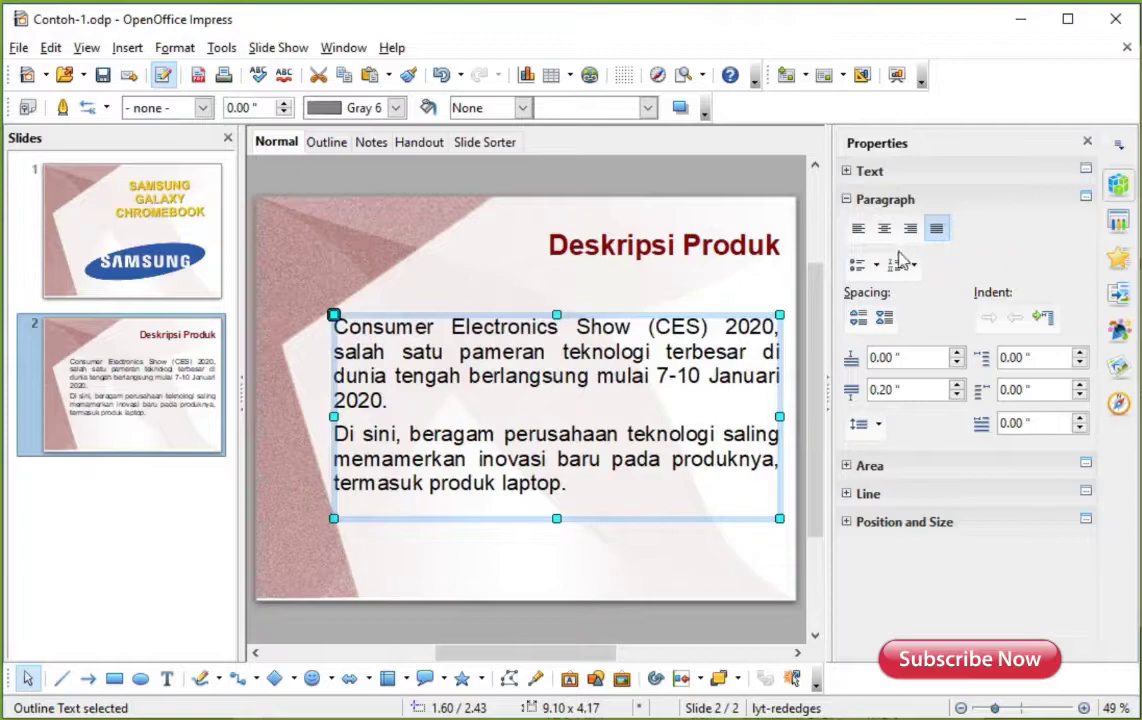
pyautogui.click(859, 236)
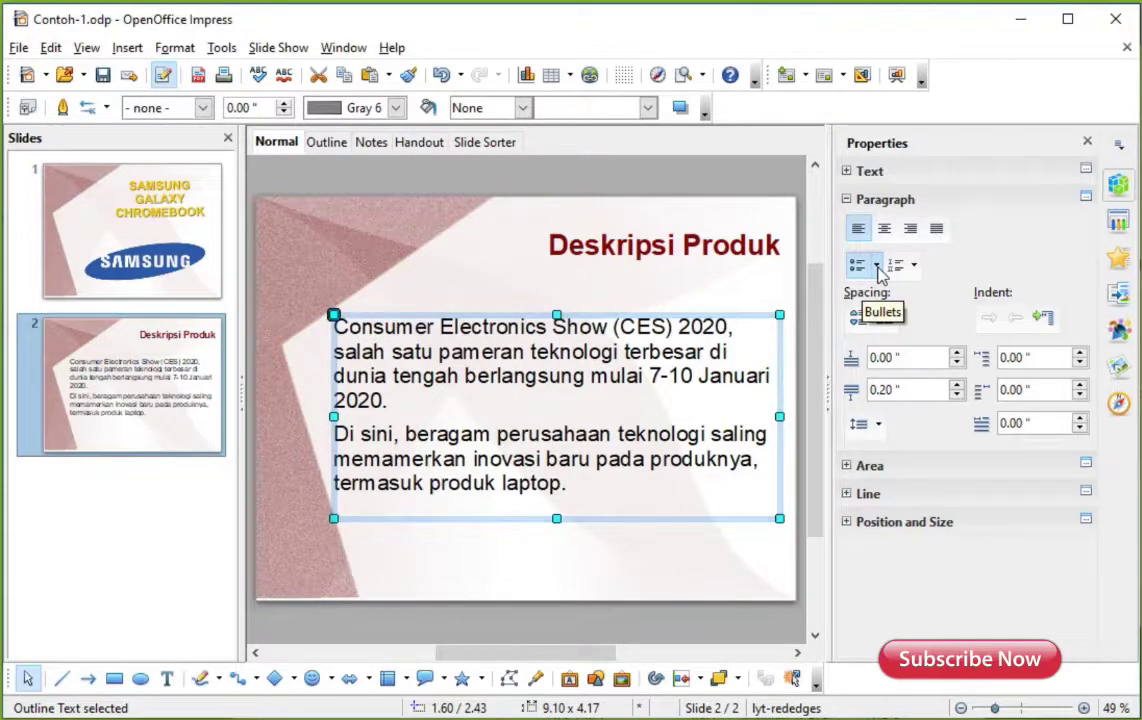
# Give both paragraphs square bullets after trying round and checkmark styles, then open More Options.
pyautogui.click(877, 270)
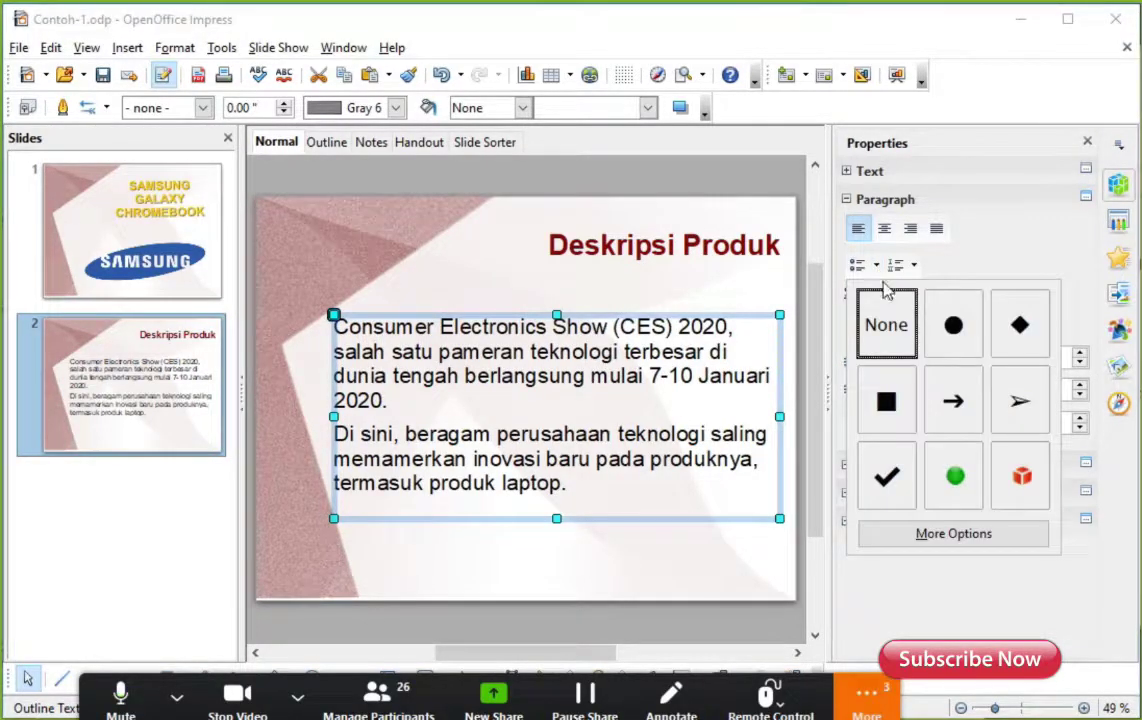
pyautogui.click(953, 325)
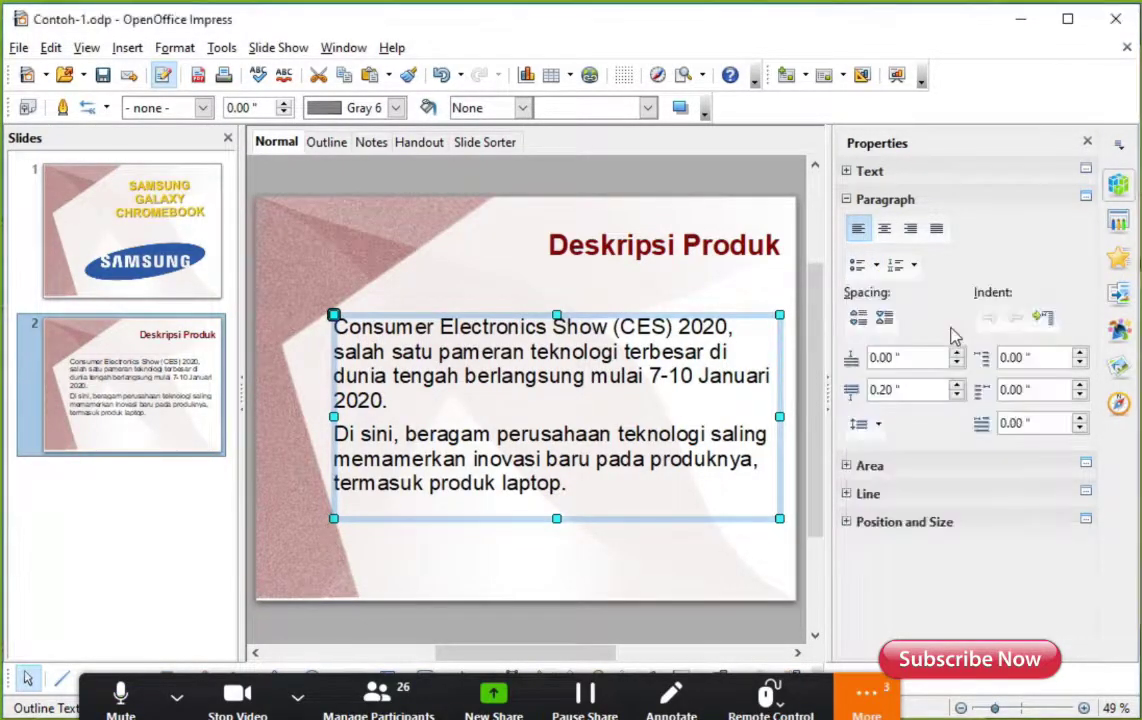
pyautogui.click(877, 265)
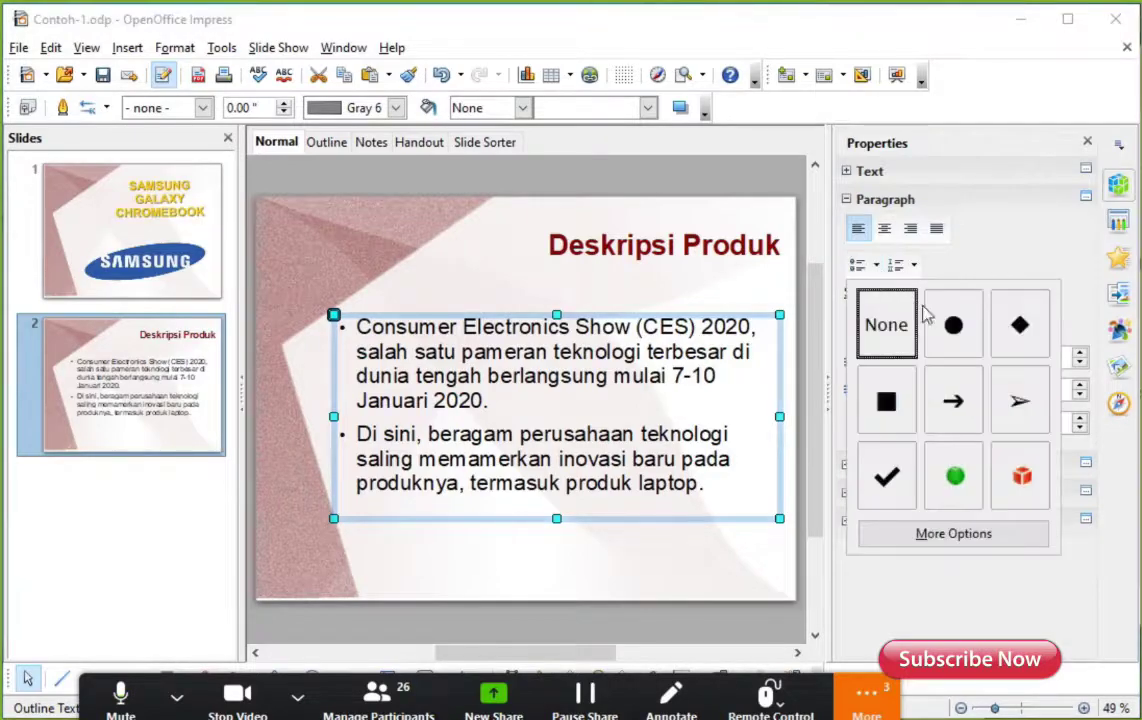
pyautogui.click(893, 482)
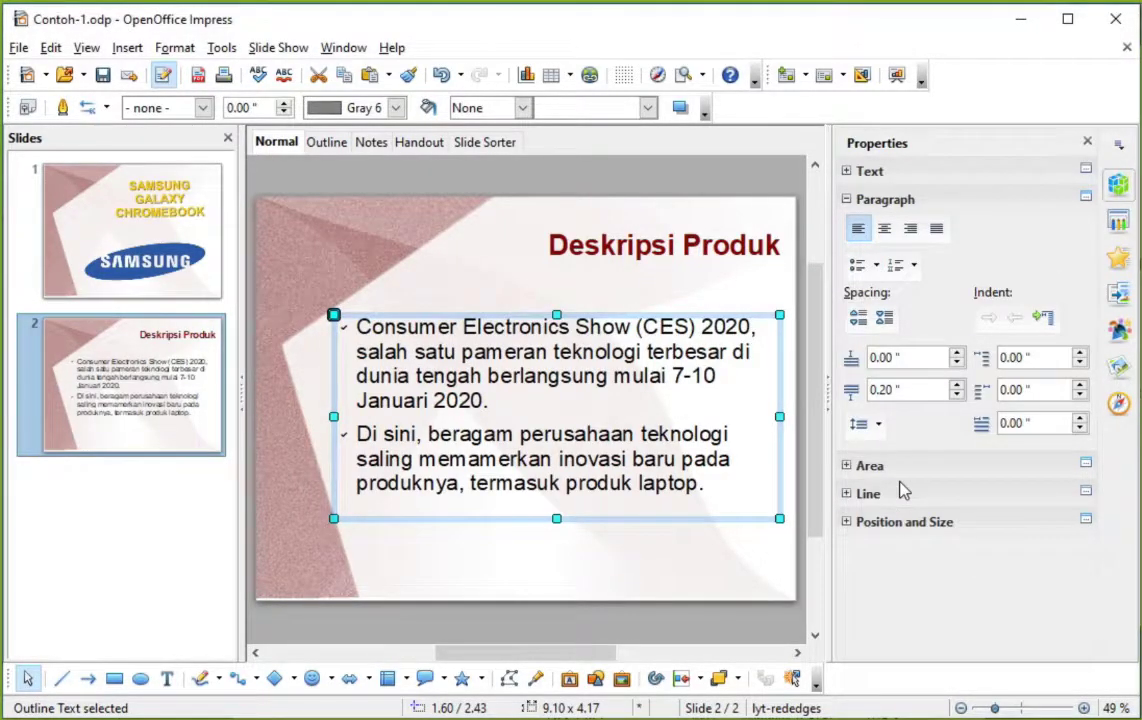
pyautogui.click(877, 265)
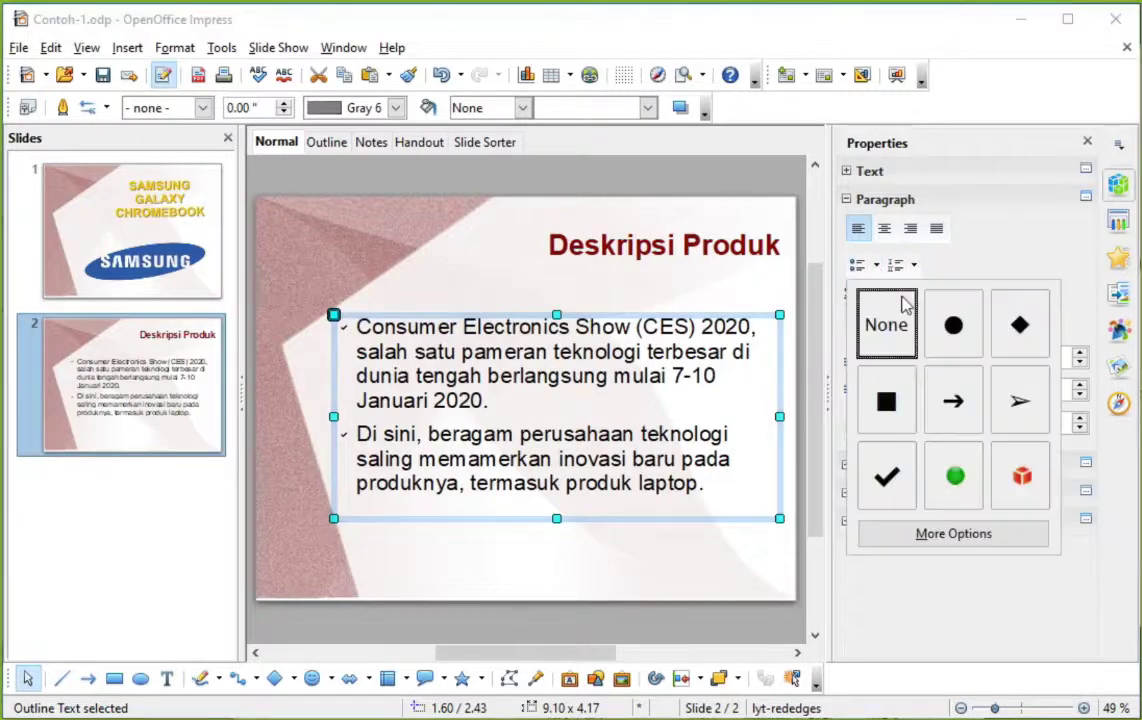
pyautogui.click(893, 405)
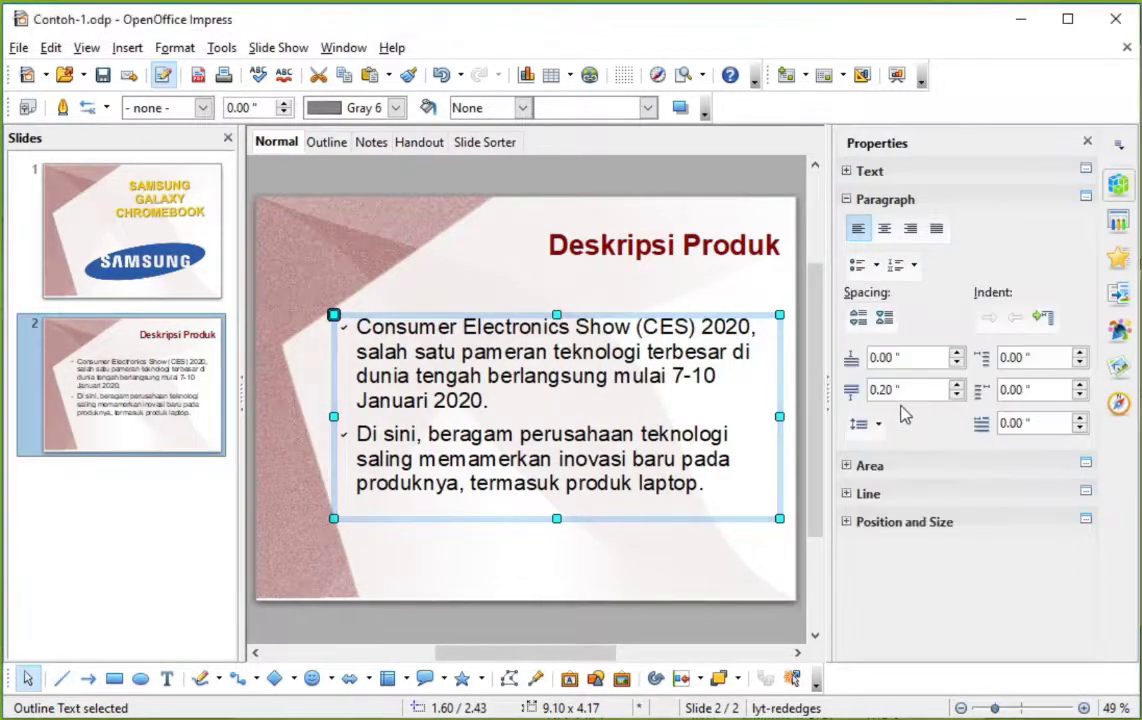
pyautogui.click(876, 265)
pyautogui.click(948, 536)
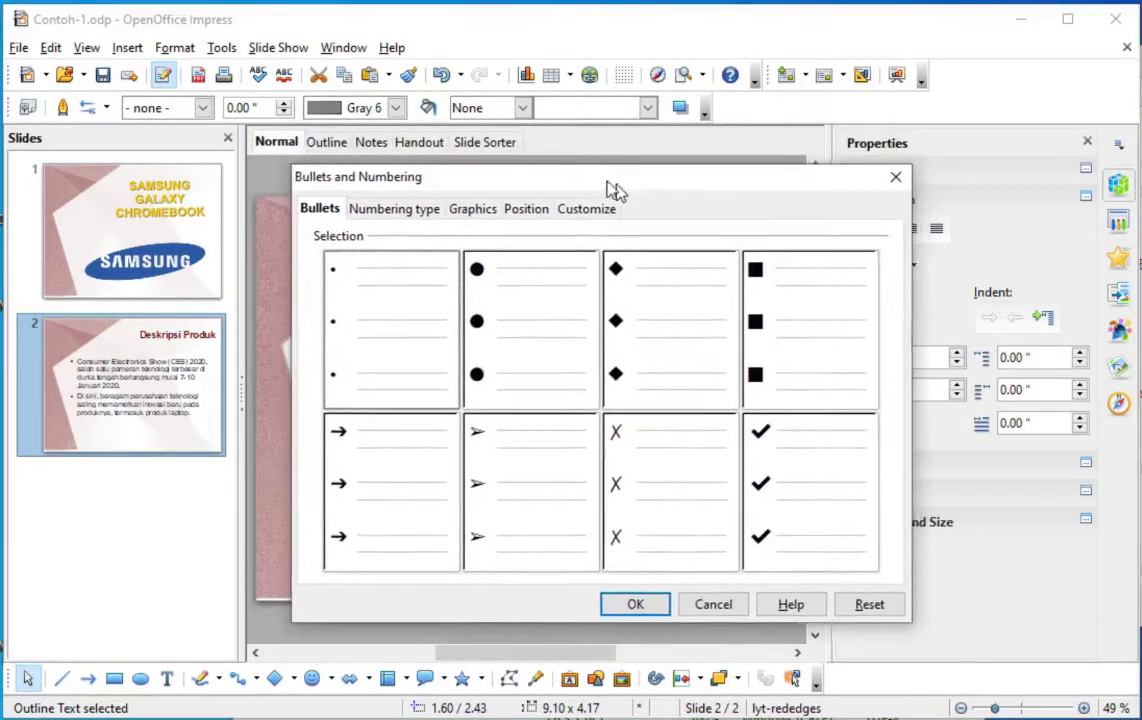
# Apply the green checkmark graphic bullet from the Graphics tab to both paragraphs.
pyautogui.moveTo(588, 162); pyautogui.dragTo(580, 167)
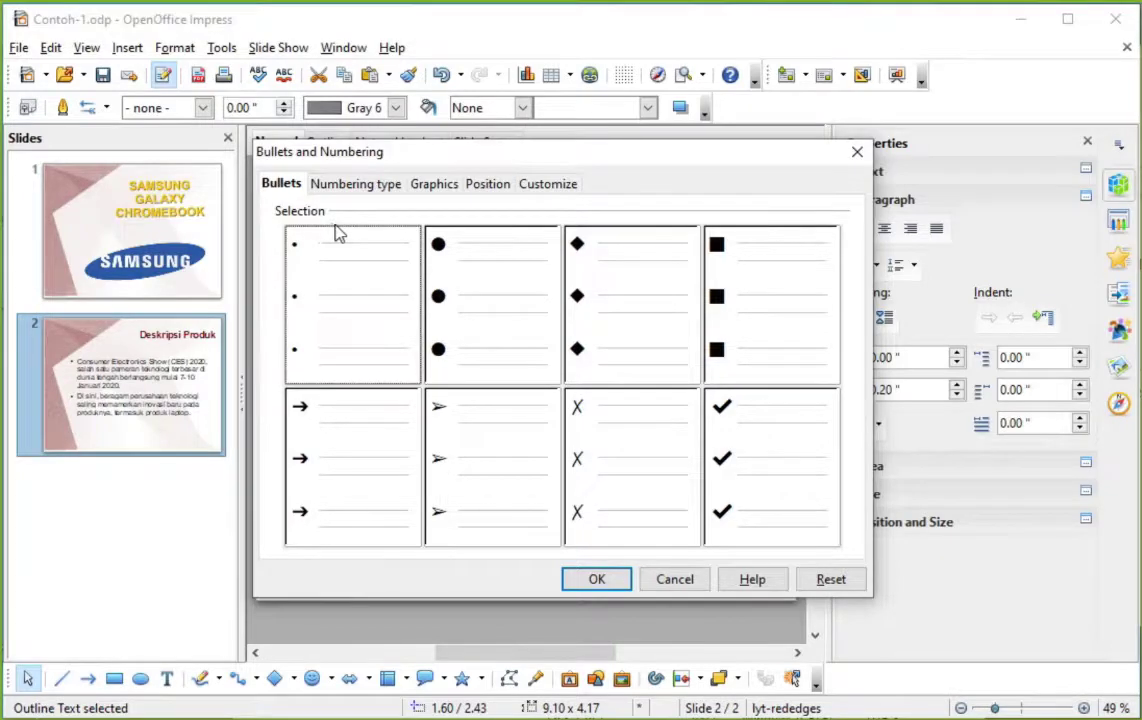
pyautogui.click(447, 188)
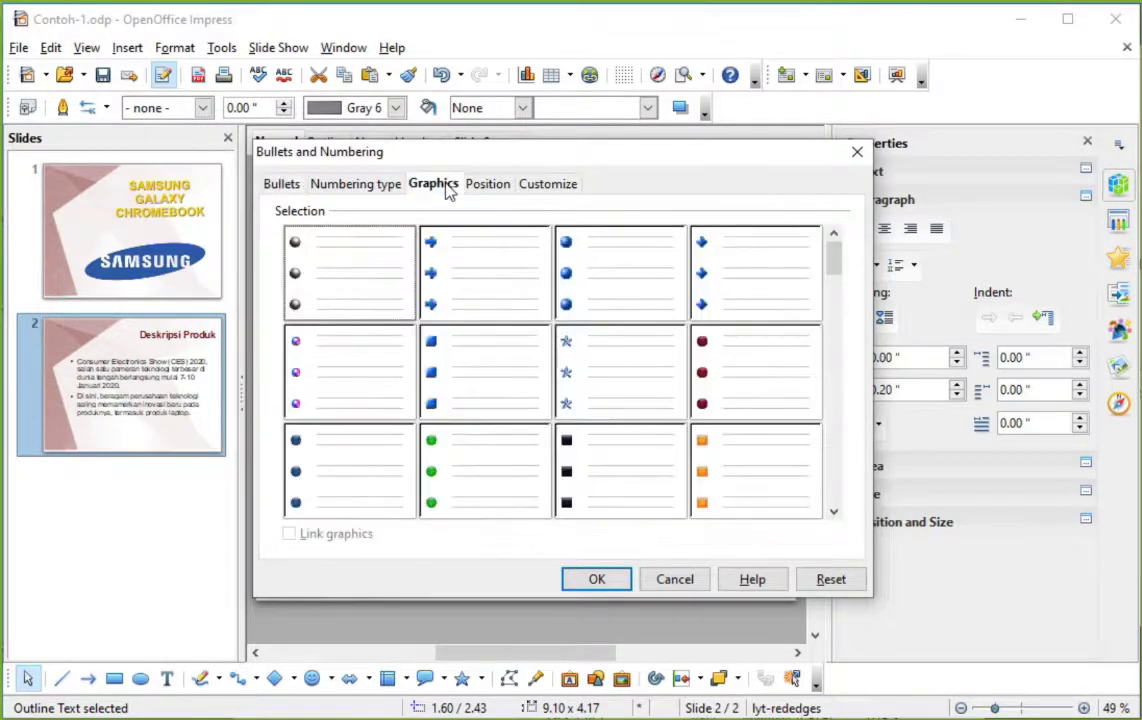
pyautogui.scroll(-2, 827, 303)
pyautogui.scroll(-2, 827, 320)
pyautogui.scroll(-1, 827, 340)
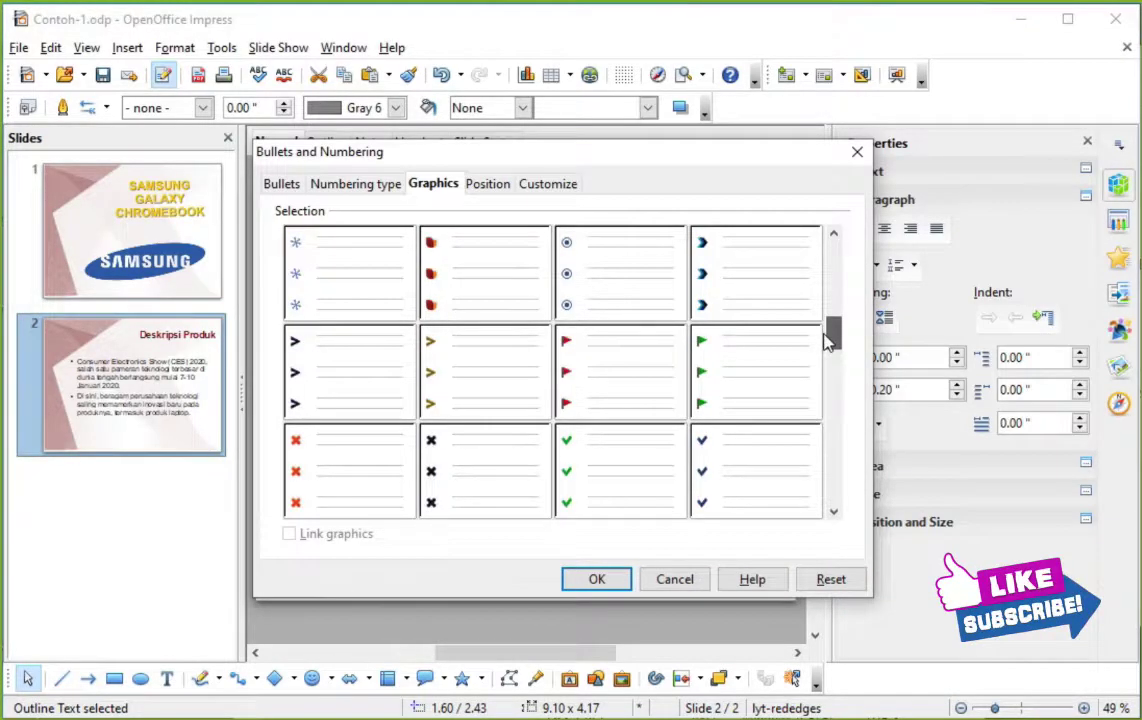
pyautogui.click(598, 452)
pyautogui.click(609, 584)
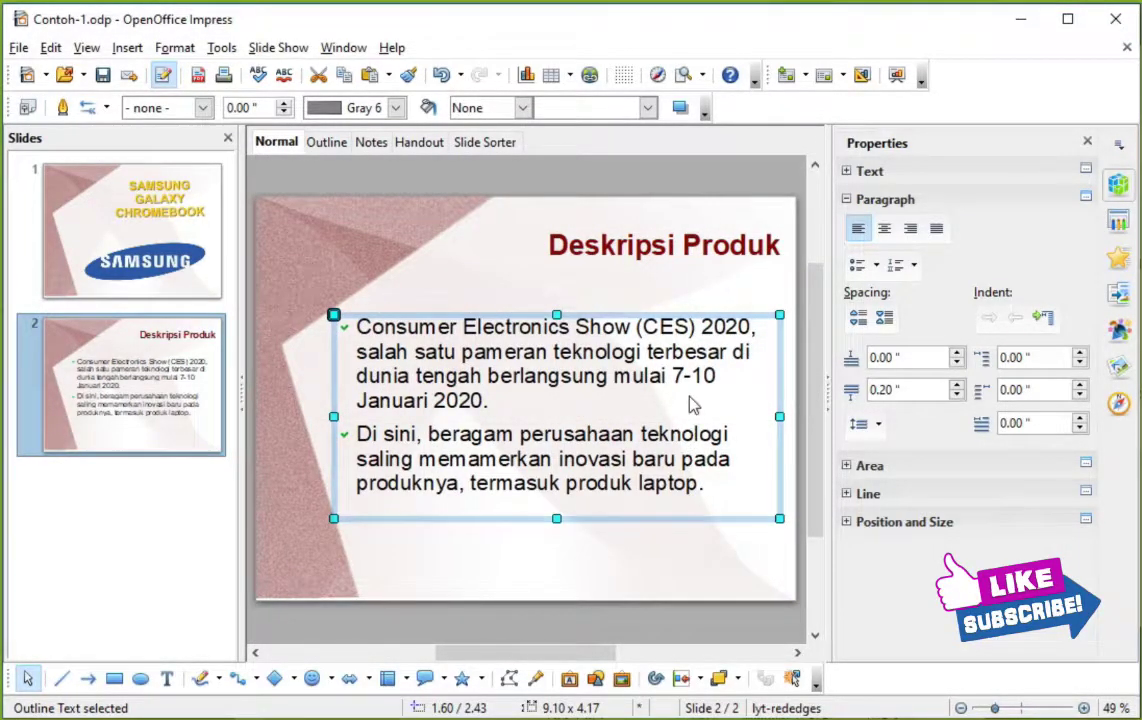
# Try 1. 2. and a) b) numbering on the paragraphs, then switch numbering off.
pyautogui.click(914, 266)
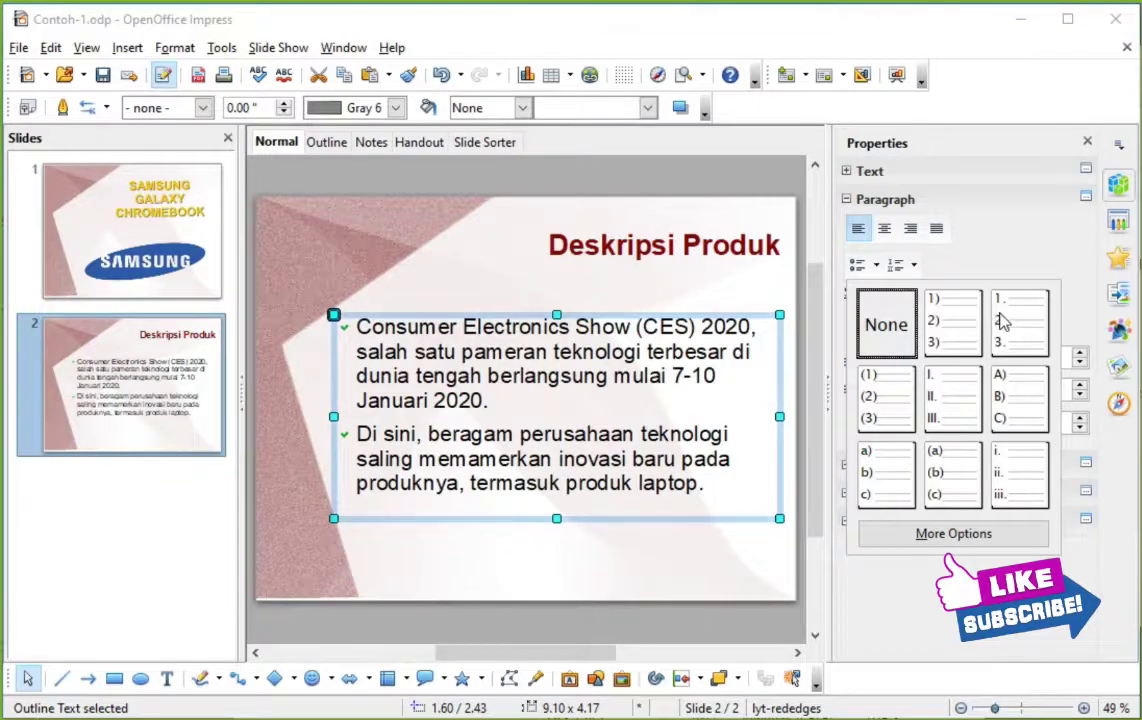
pyautogui.click(1001, 320)
pyautogui.click(913, 265)
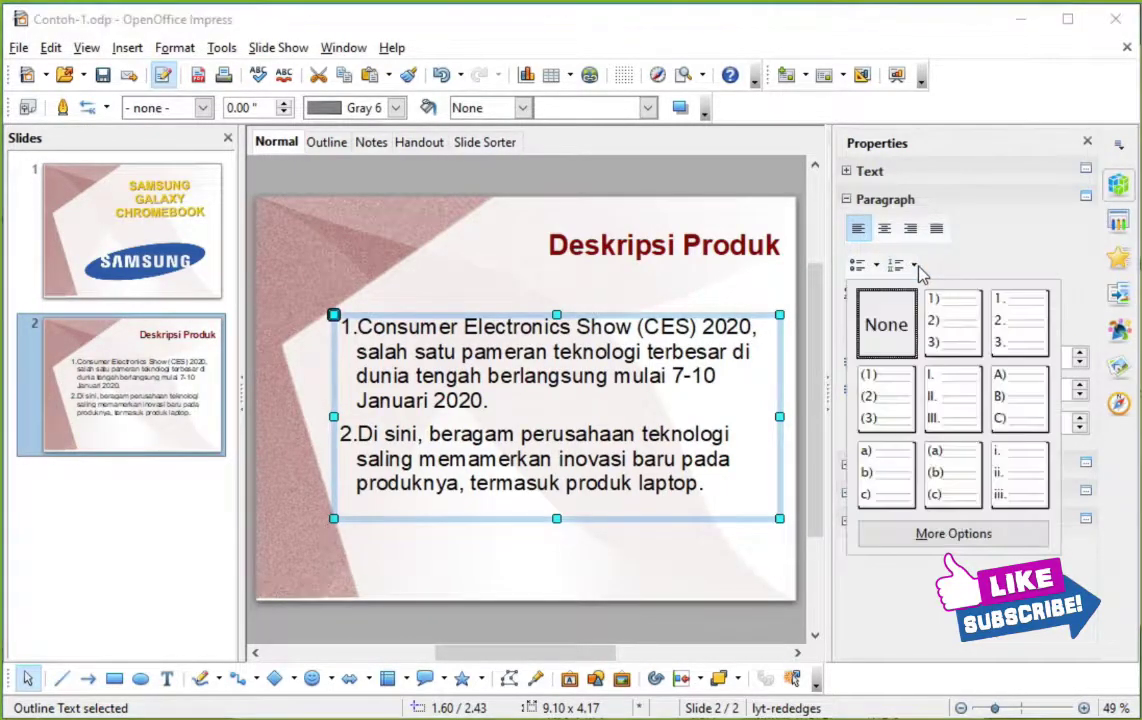
pyautogui.click(870, 458)
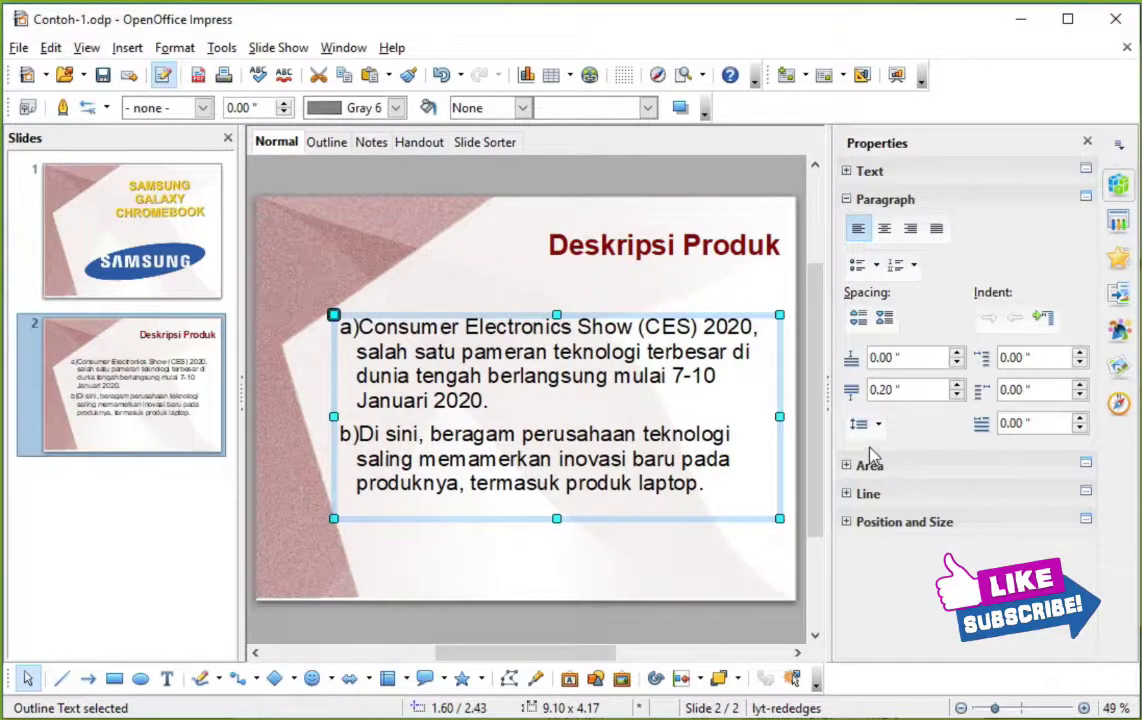
pyautogui.click(914, 266)
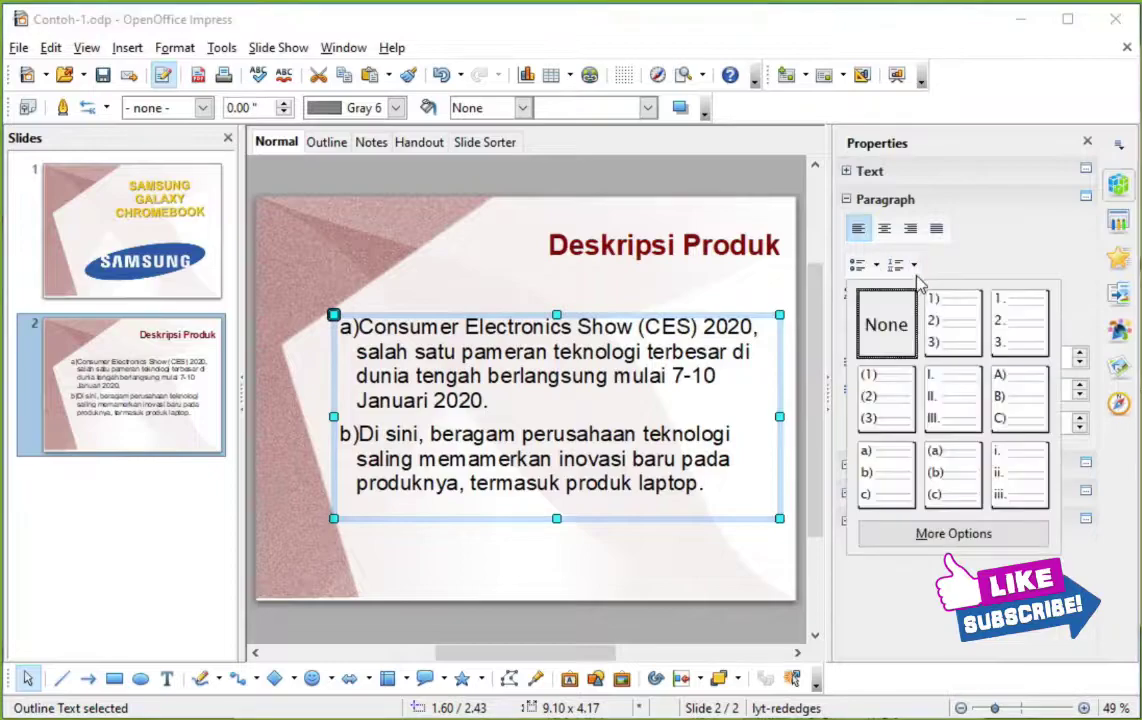
pyautogui.click(1001, 320)
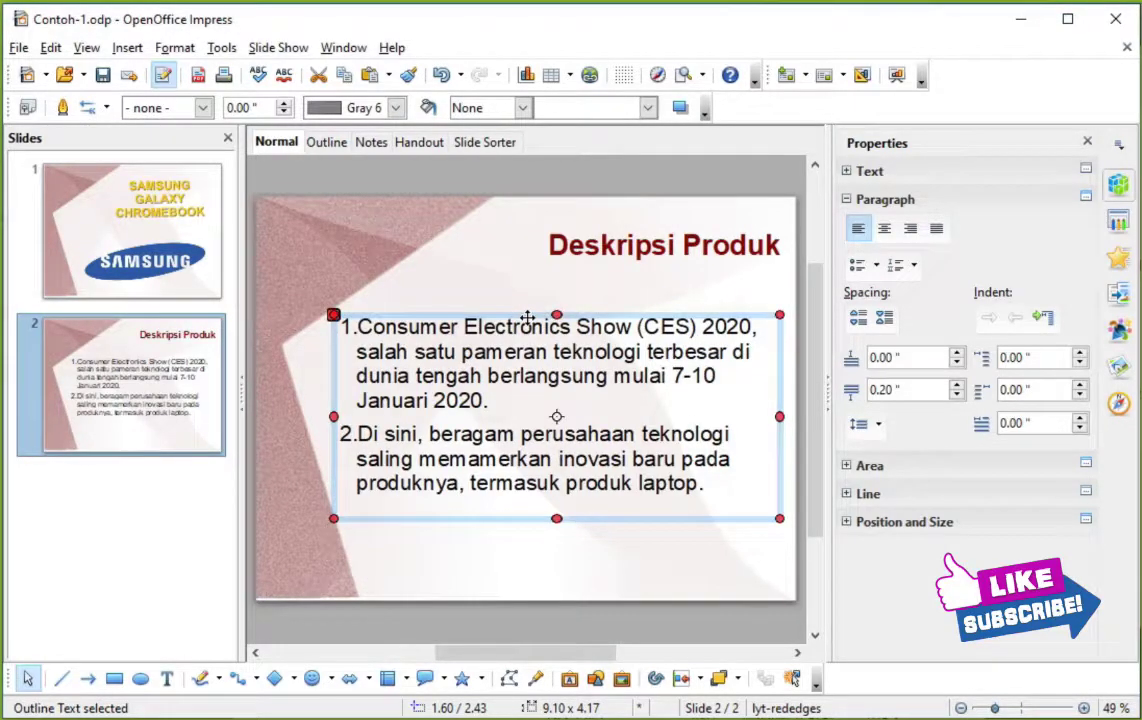
pyautogui.click(897, 266)
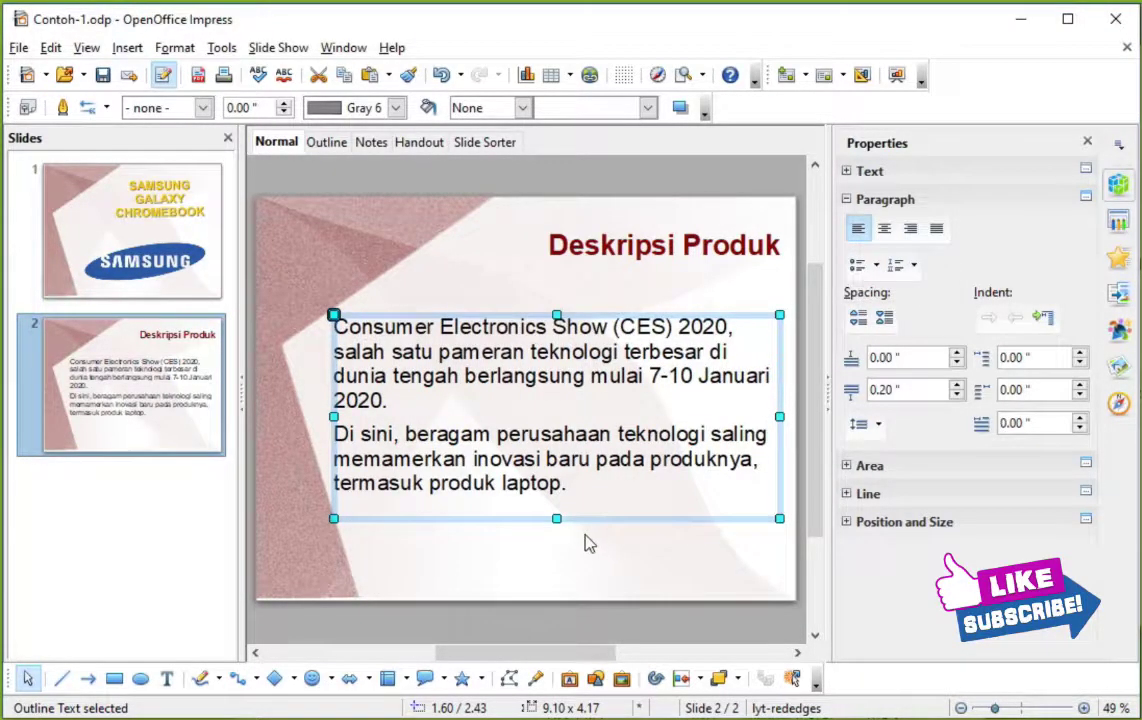
# Centre the description paragraphs and set spacing above each paragraph to 0.10".
pyautogui.click(886, 230)
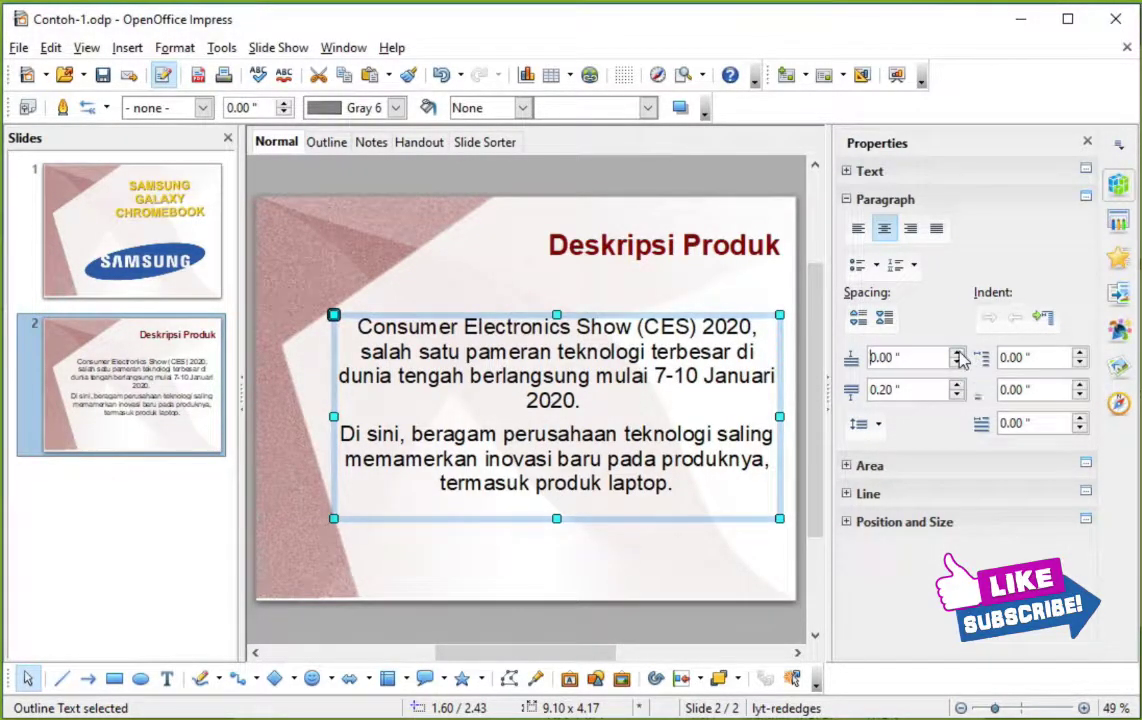
pyautogui.click(957, 354)
pyautogui.click(957, 354)
pyautogui.click(955, 355)
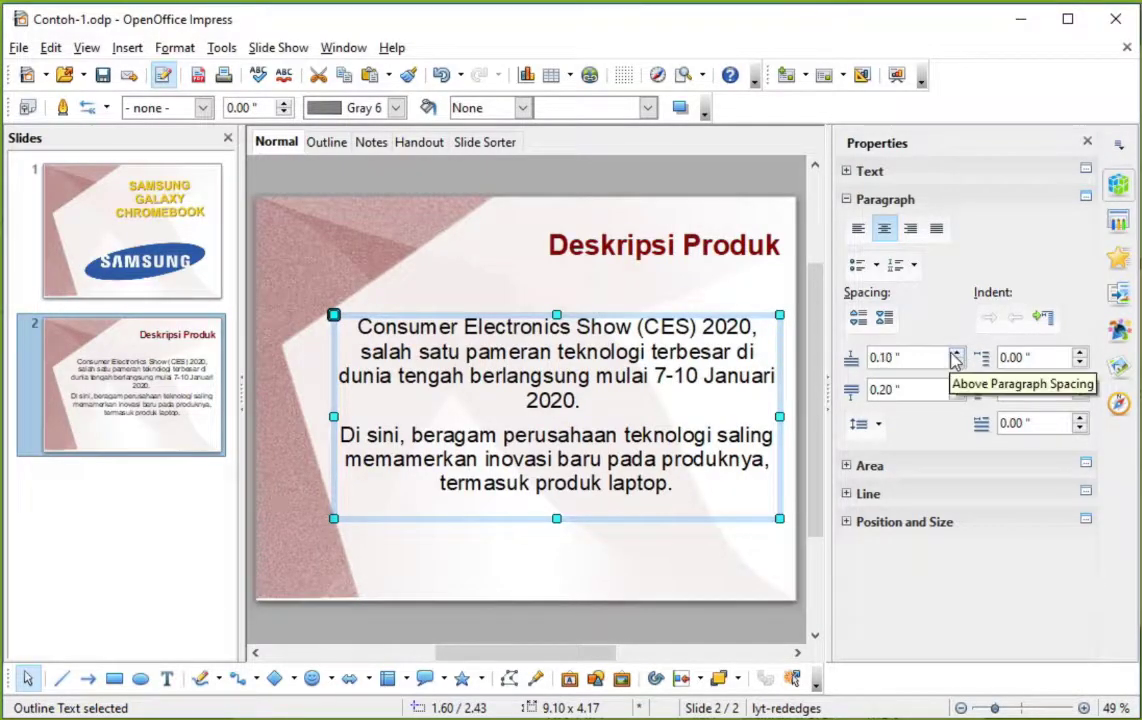
pyautogui.click(957, 355)
pyautogui.click(957, 355)
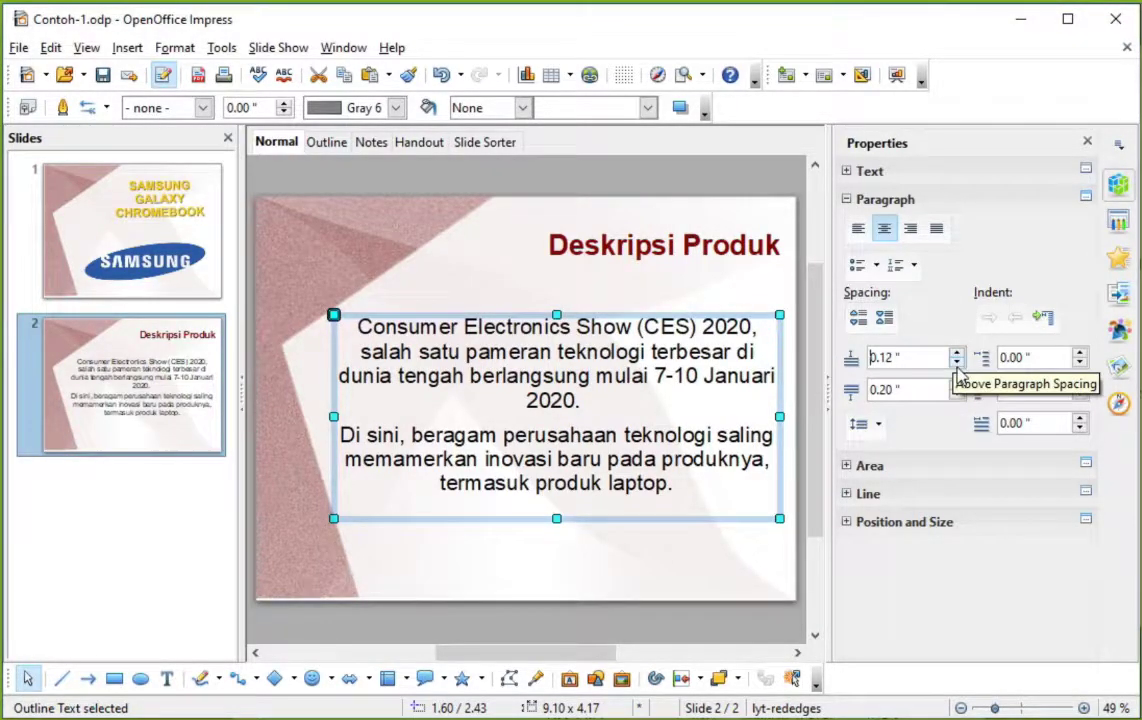
pyautogui.click(957, 363)
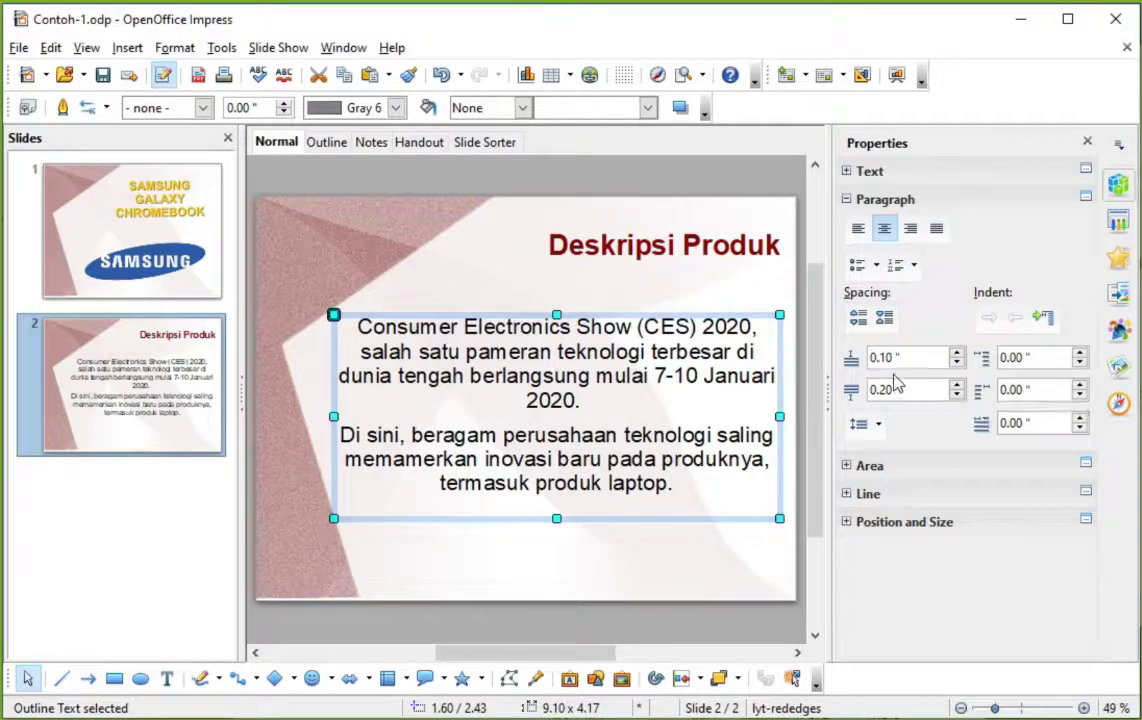
# Reduce spacing below each paragraph from 0.20" to 0.10".
pyautogui.click(957, 395)
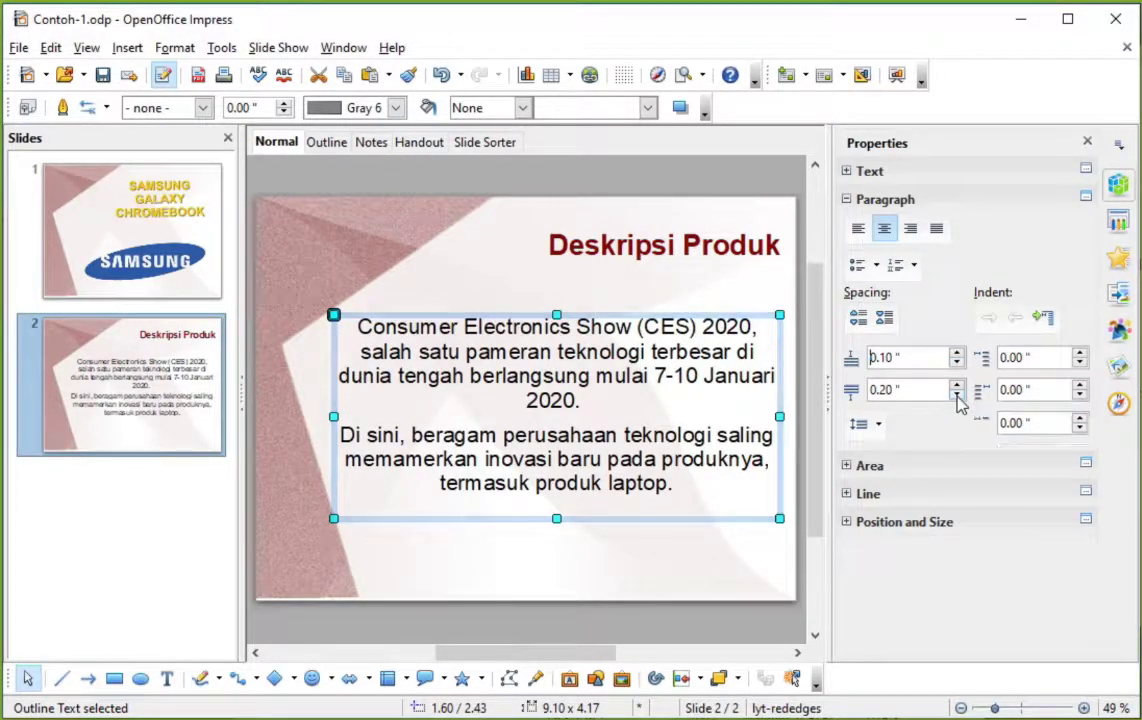
pyautogui.click(957, 395)
pyautogui.click(957, 395)
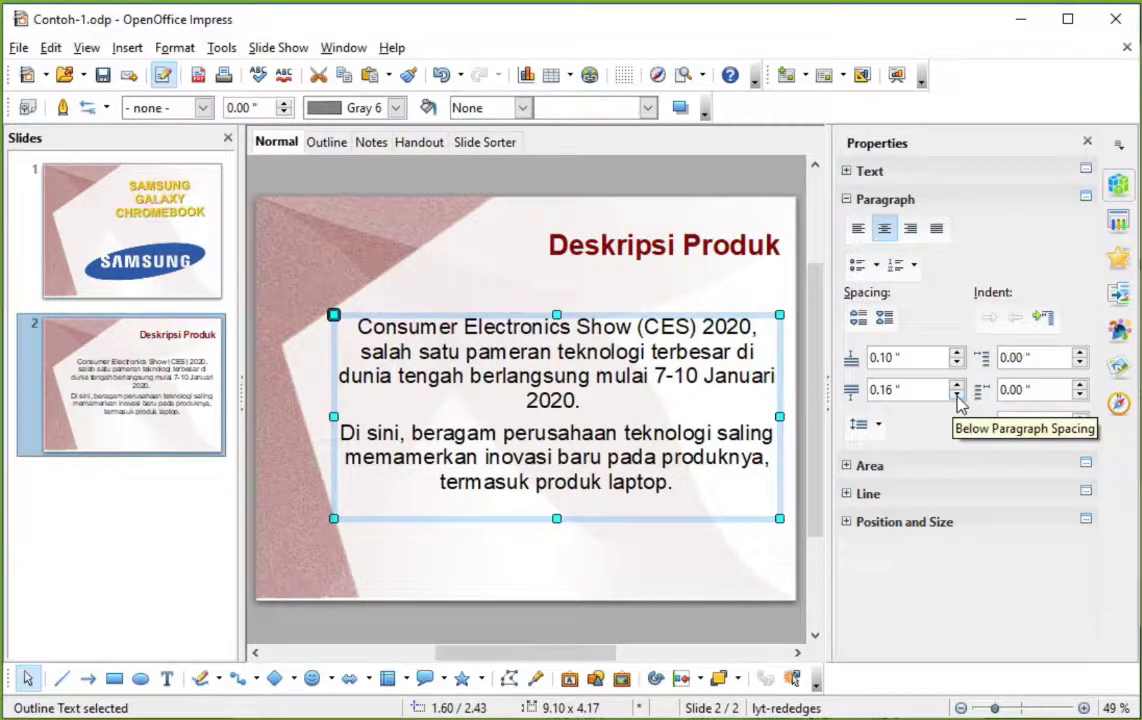
pyautogui.click(957, 395)
pyautogui.click(957, 395)
pyautogui.click(957, 395)
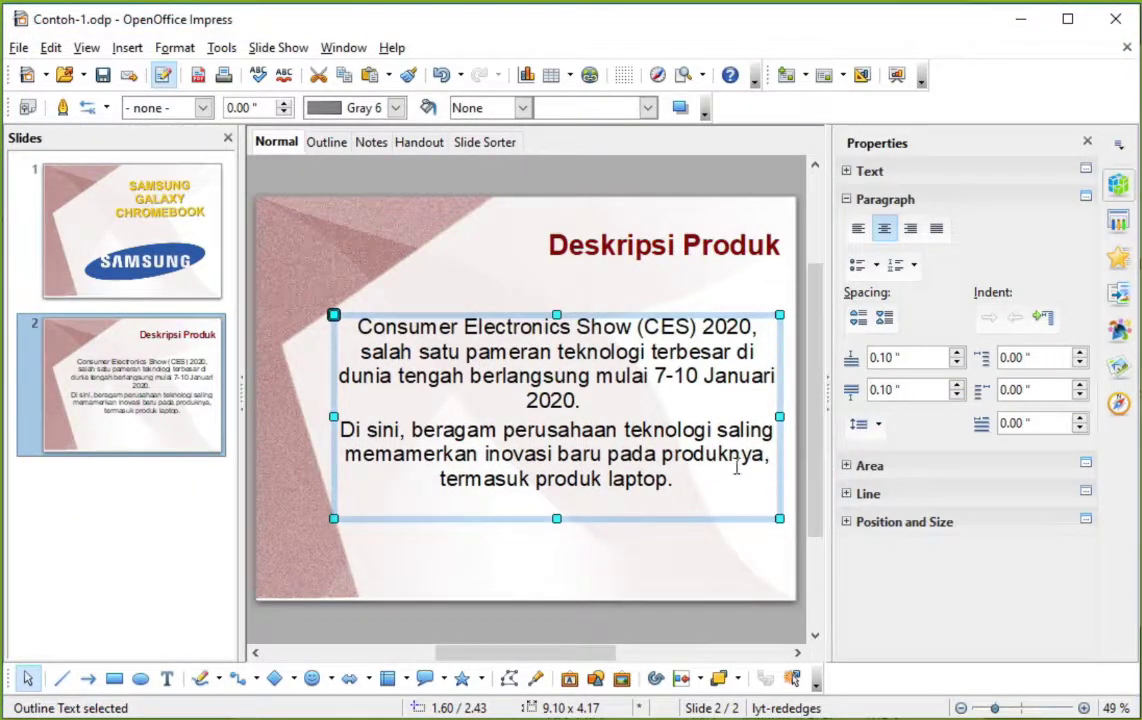
# Left-align the CES 2020 paragraphs and set a 0.16" before-text indent.
pyautogui.click(857, 229)
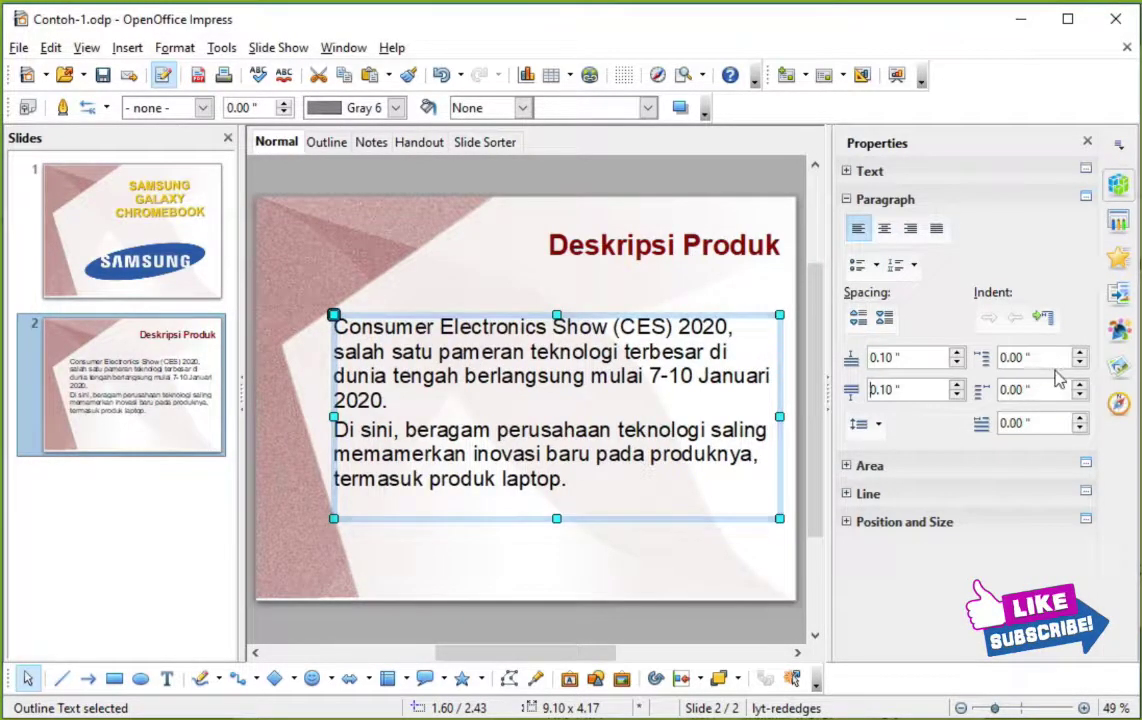
pyautogui.click(1080, 354)
pyautogui.click(1080, 354)
pyautogui.click(1080, 354)
pyautogui.click(1080, 354)
pyautogui.click(1080, 354)
pyautogui.click(1080, 354)
pyautogui.click(1080, 354)
pyautogui.click(1080, 354)
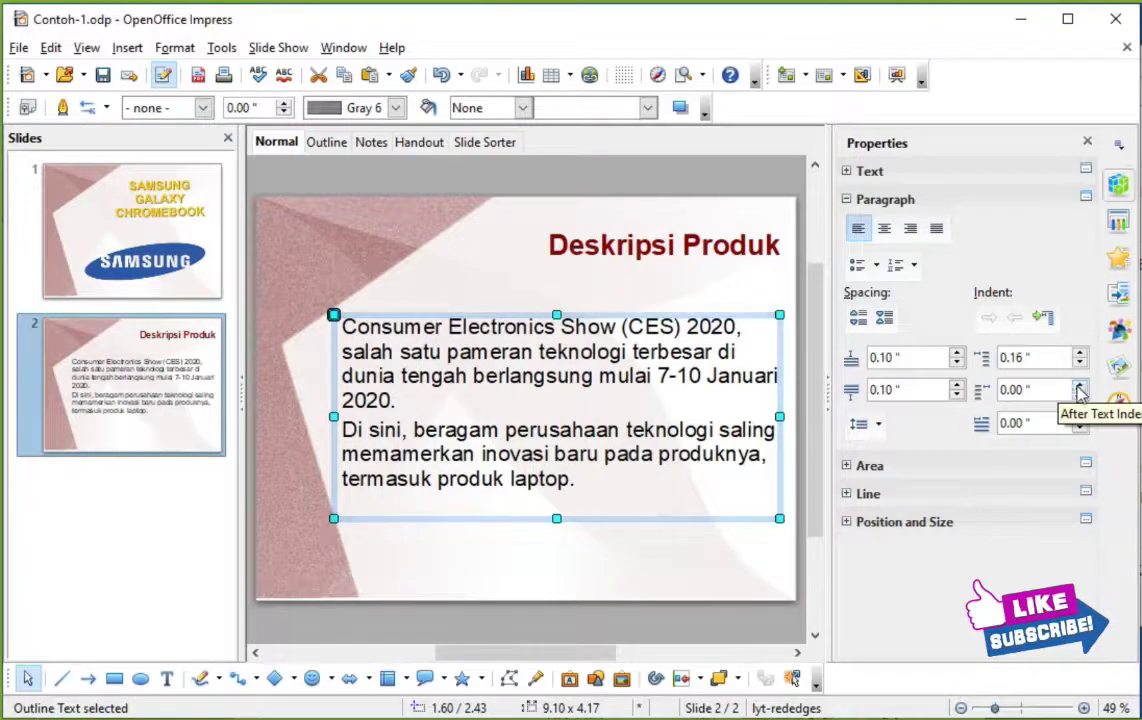
# Give the paragraphs a 0.18" first-line indent.
pyautogui.click(1081, 420)
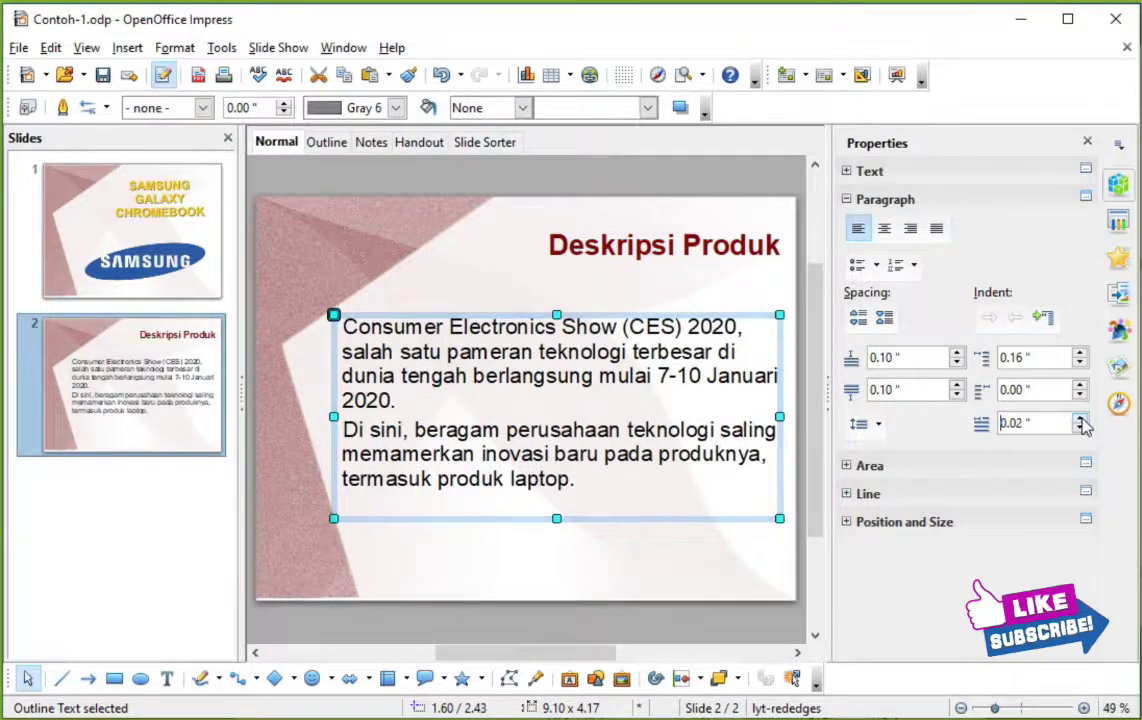
pyautogui.click(1081, 420)
pyautogui.click(1081, 420)
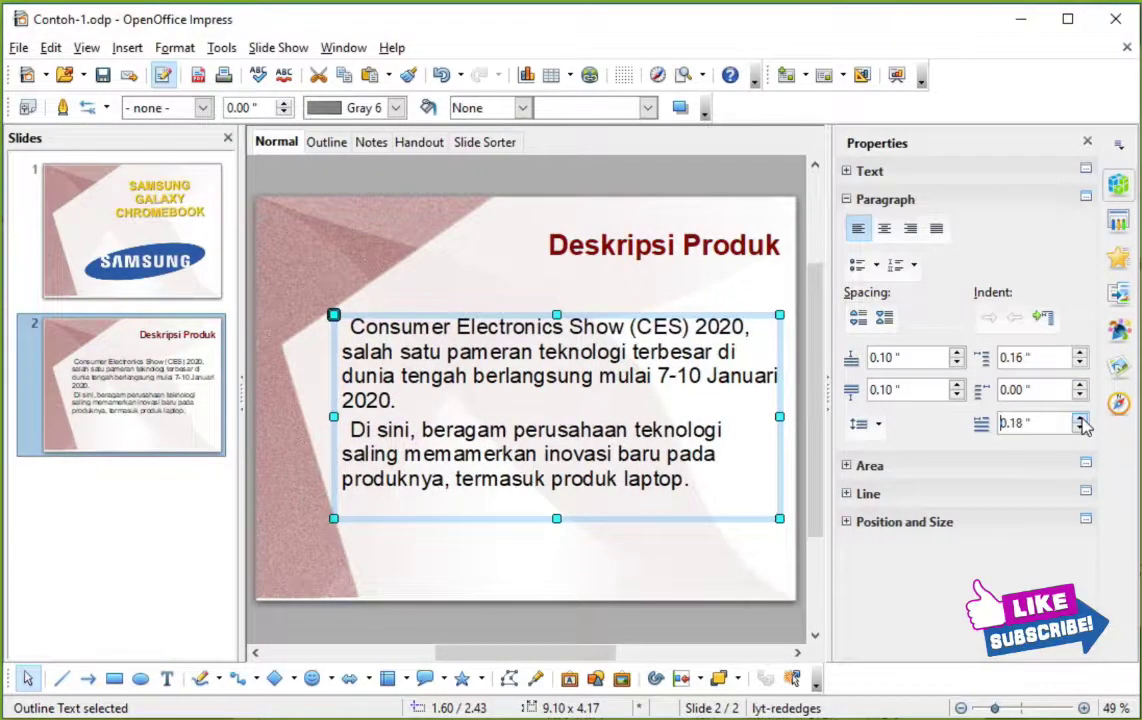
pyautogui.click(1081, 420)
pyautogui.click(1081, 420)
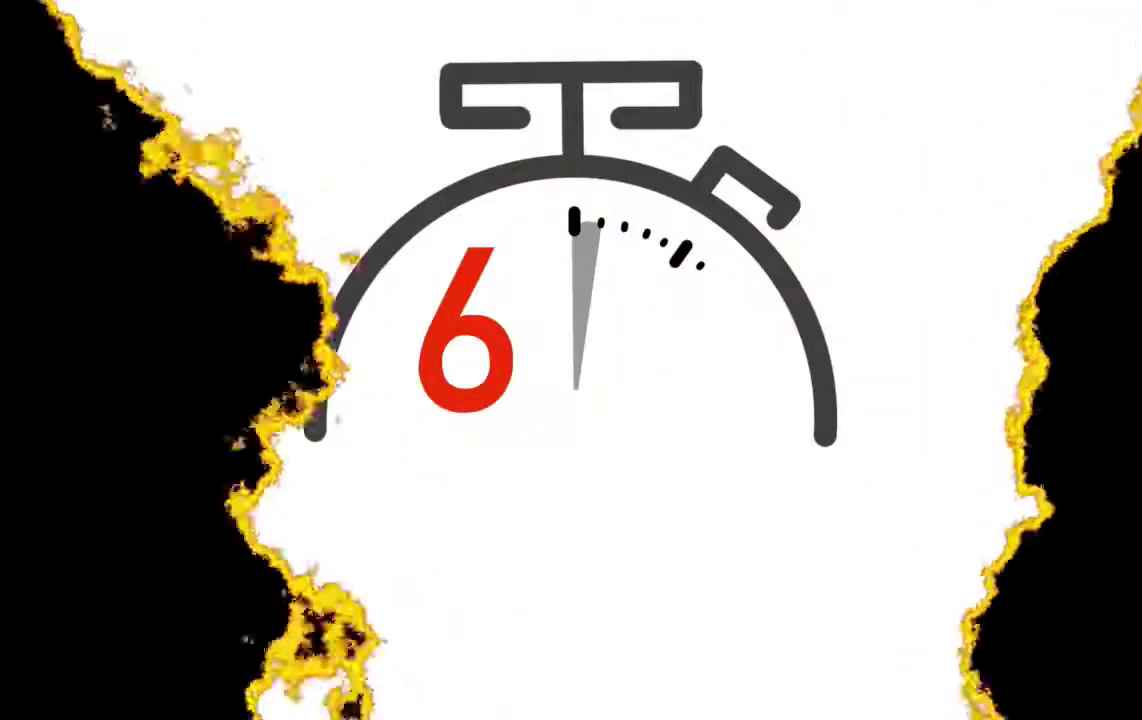